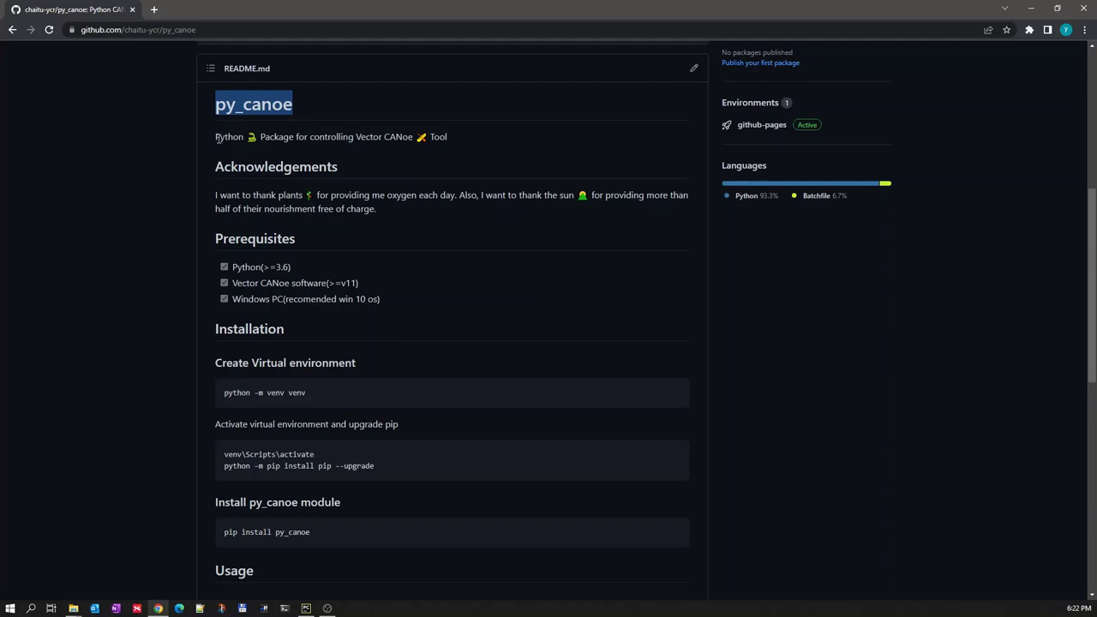
pyautogui.moveTo(215, 137); pyautogui.dragTo(463, 143)
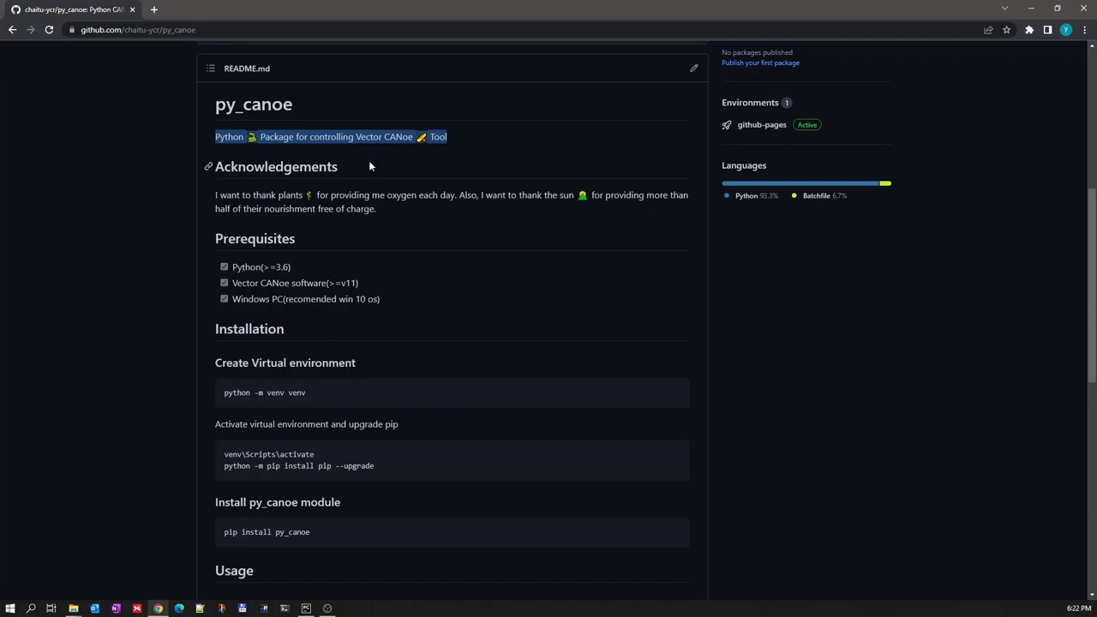
pyautogui.click(369, 160)
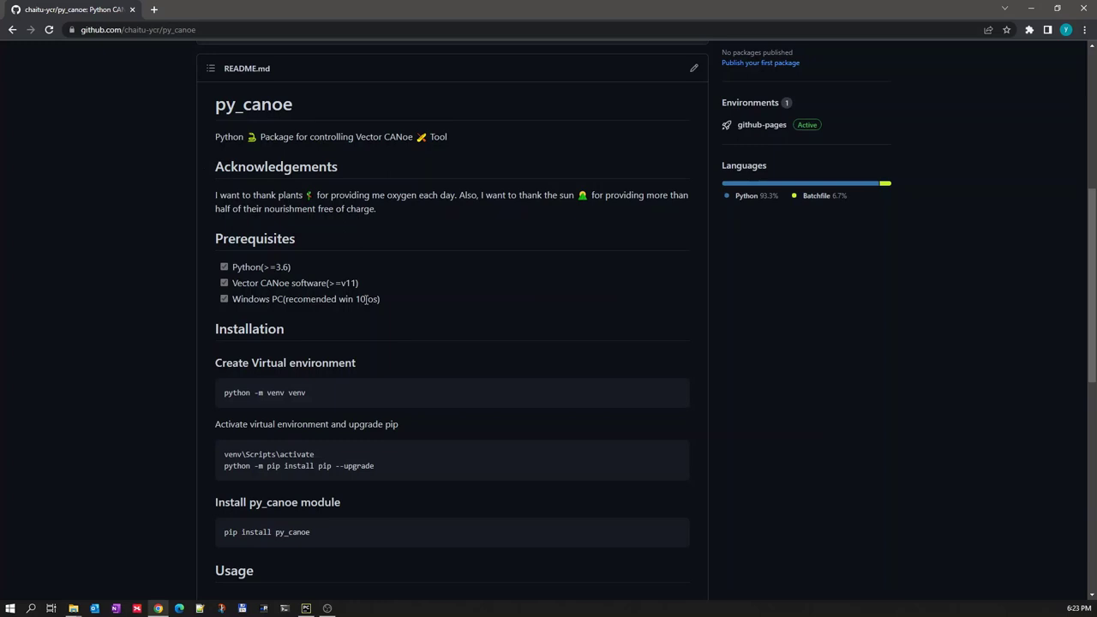
pyautogui.moveTo(367, 299); pyautogui.dragTo(357, 299)
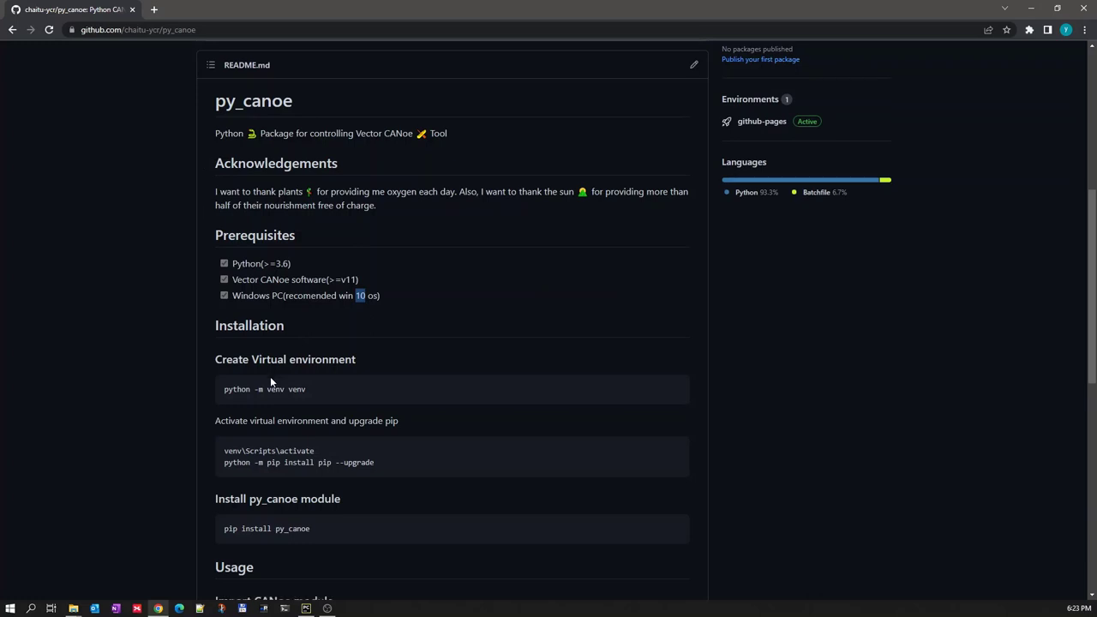
# Copy the command "python -m venv venv" from the README and switch to the py_canoe project's terminal in PyCharm.
pyautogui.scroll(-1, 270, 378)
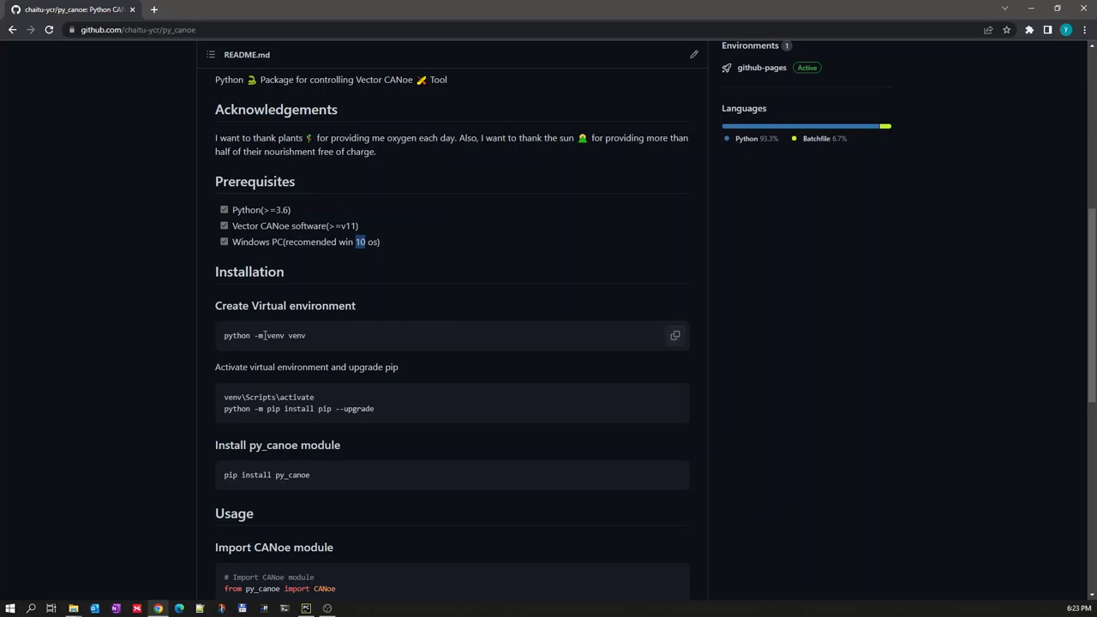
pyautogui.scroll(-1, 266, 326)
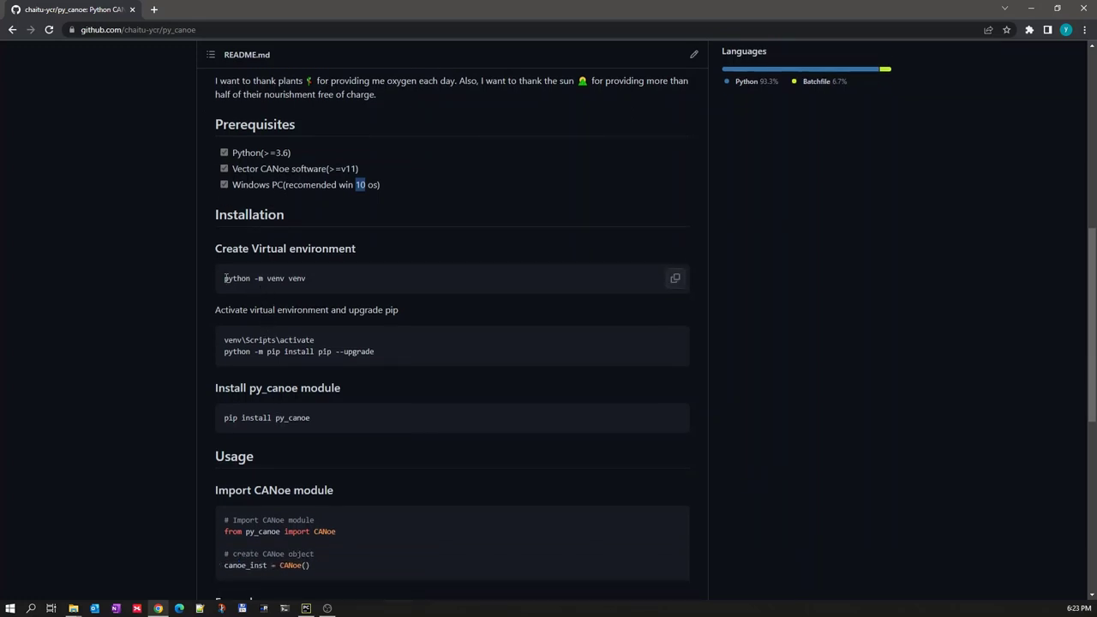
pyautogui.moveTo(225, 278); pyautogui.dragTo(306, 278)
pyautogui.hotkey('ctrl', 'c')
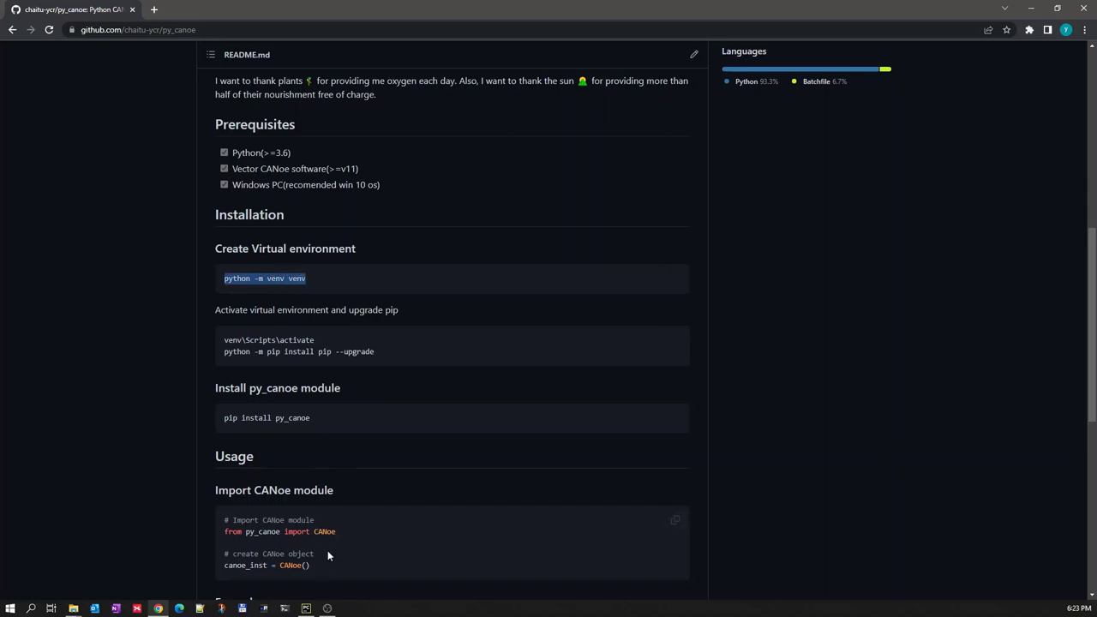
pyautogui.click(307, 608)
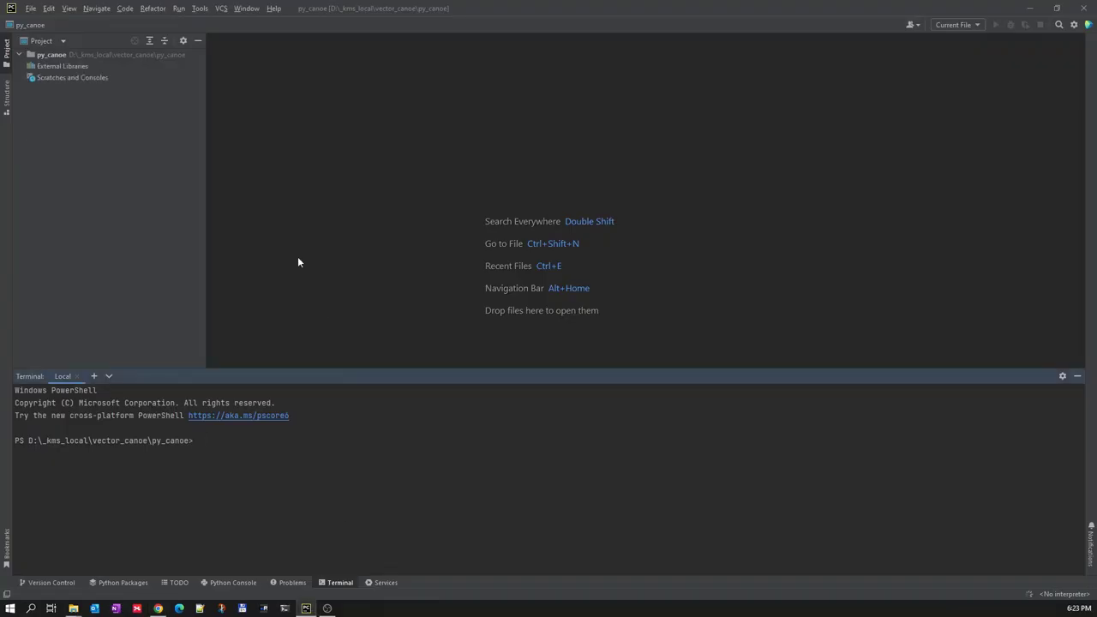
pyautogui.click(105, 54)
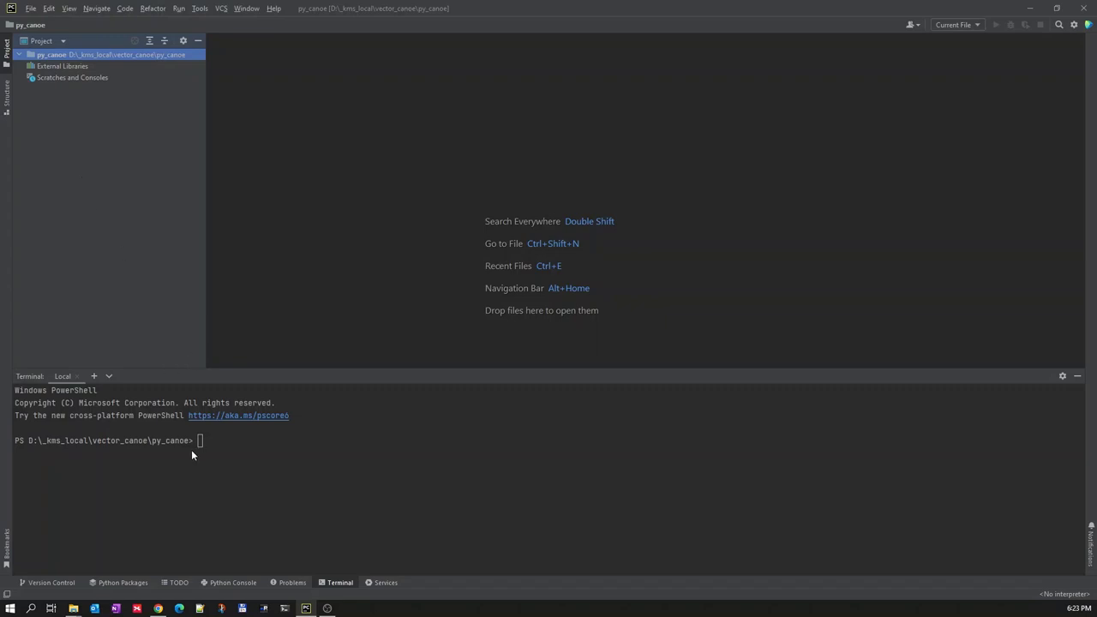
pyautogui.click(219, 473)
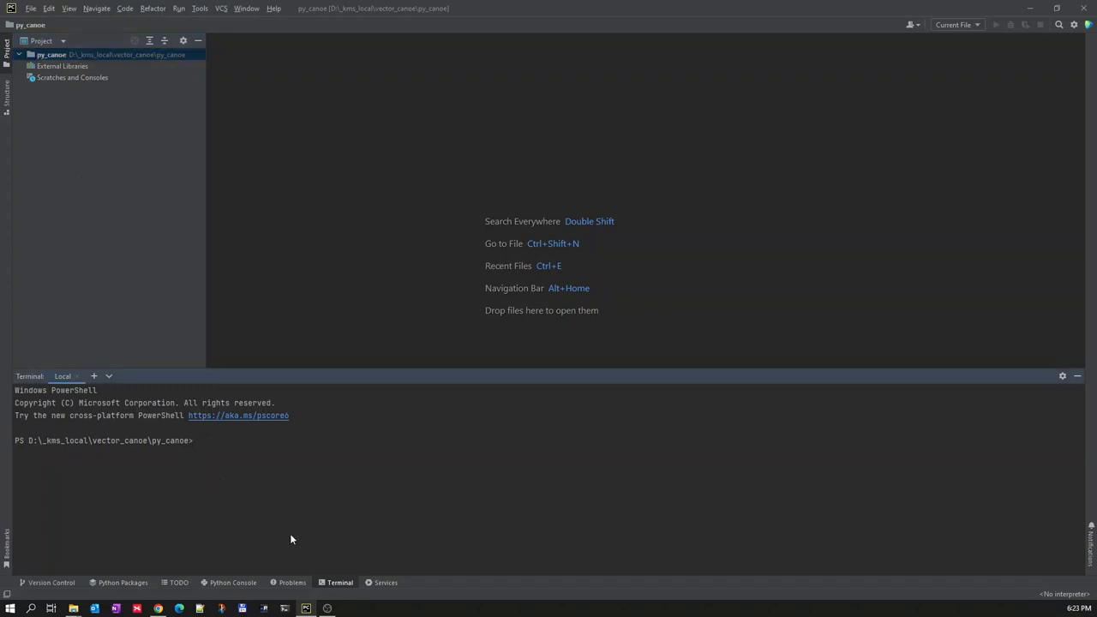
pyautogui.rightClick(238, 456)
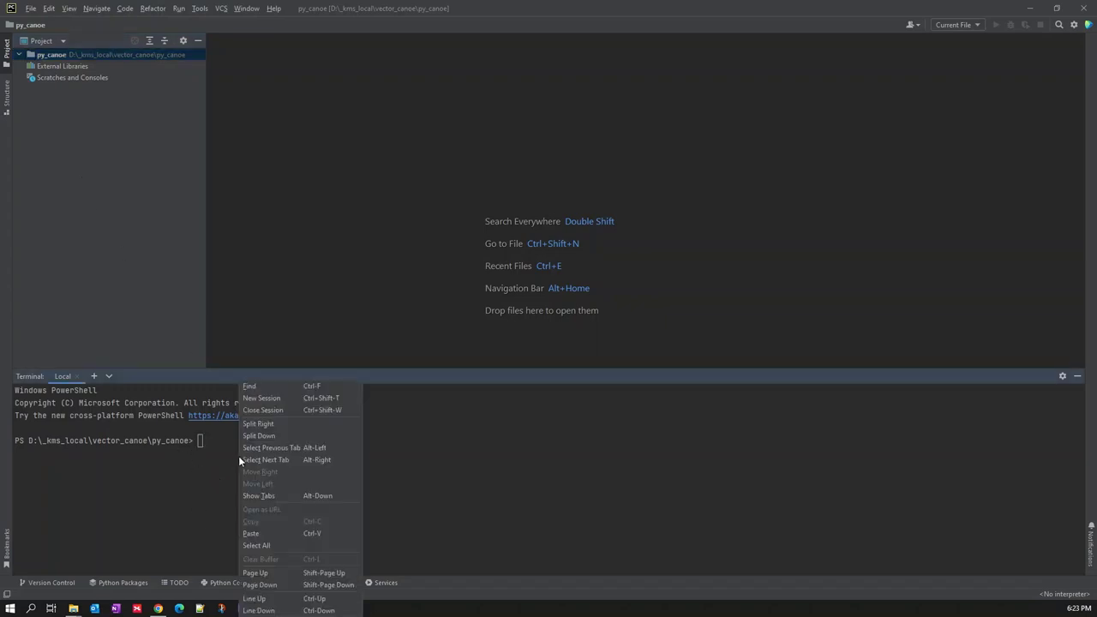
pyautogui.click(263, 533)
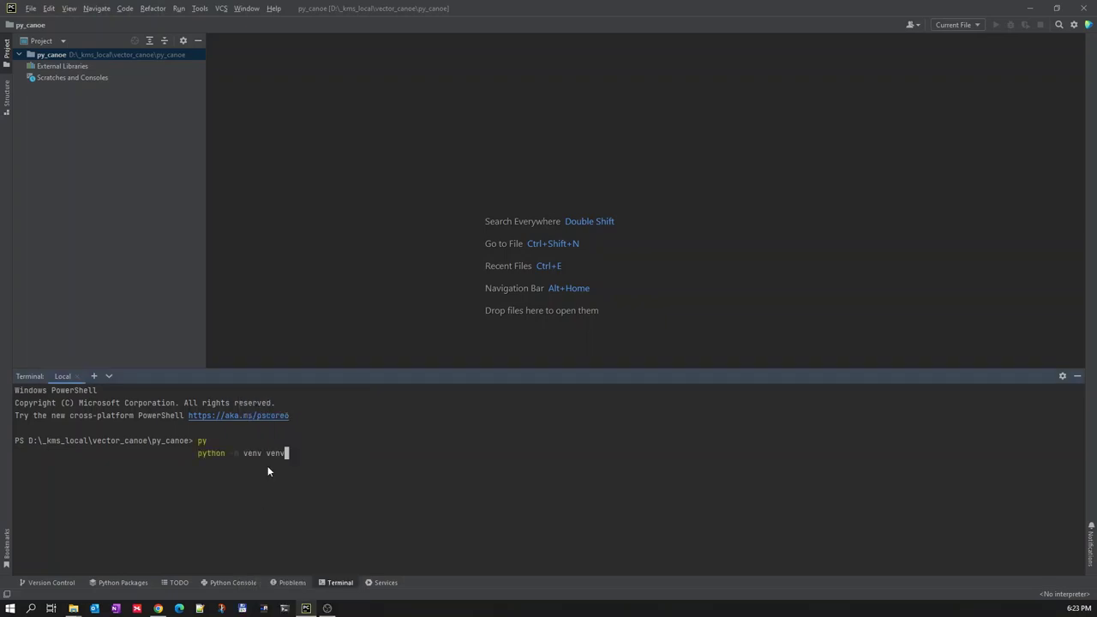
pyautogui.hotkey('ctrl', 'c')
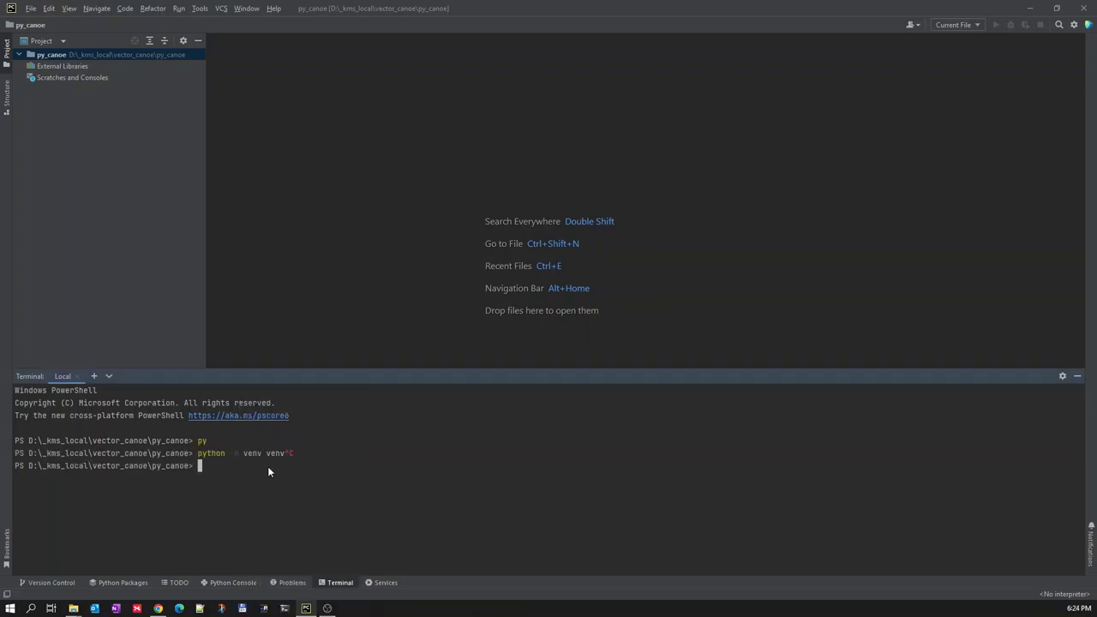
# Create the virtual environment by running the copied command "python -m venv venv" in the project's terminal.
pyautogui.hotkey('ctrl', 'v')
pyautogui.press('Return')
# Switch to Chrome and copy the activation command "venv\Scripts\activate" from the README's installation section.
pyautogui.click(158, 609)
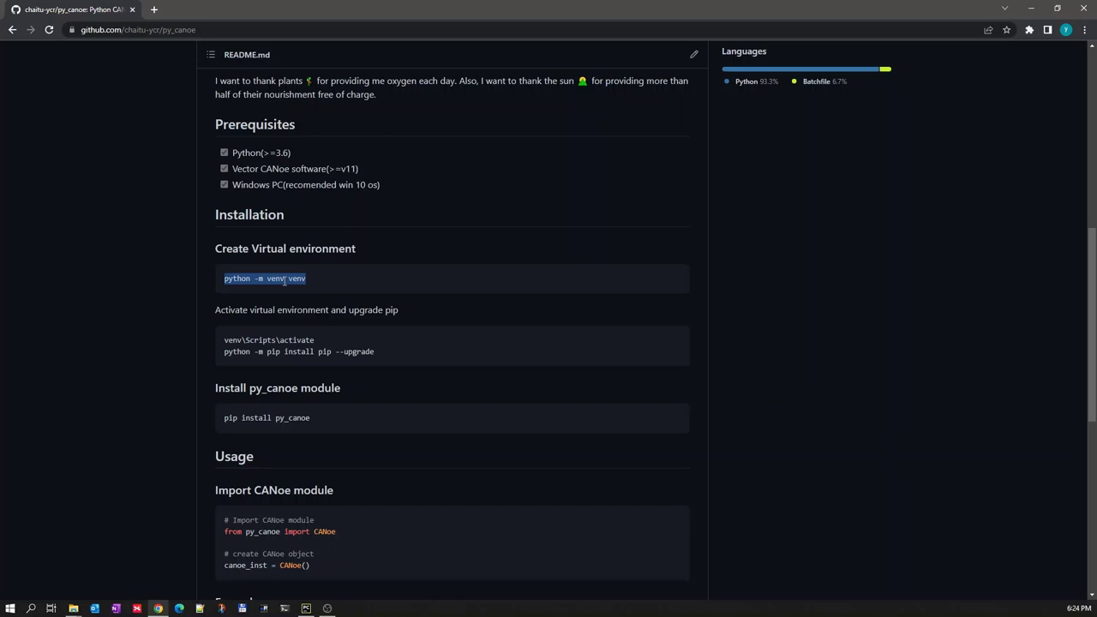
pyautogui.scroll(-1, 284, 281)
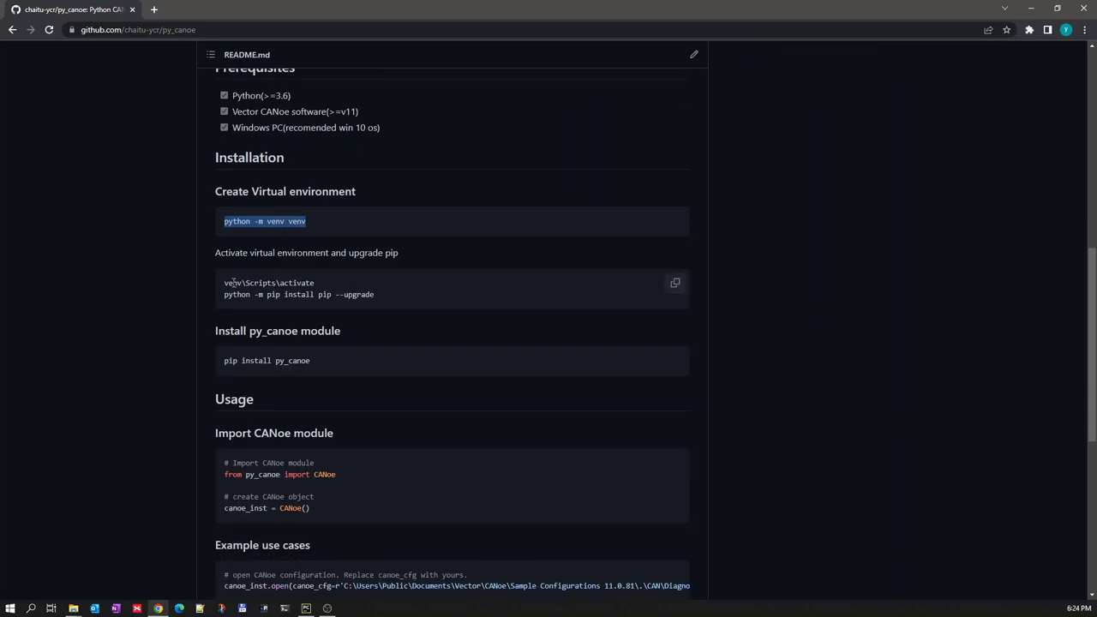
pyautogui.moveTo(224, 283); pyautogui.dragTo(315, 283)
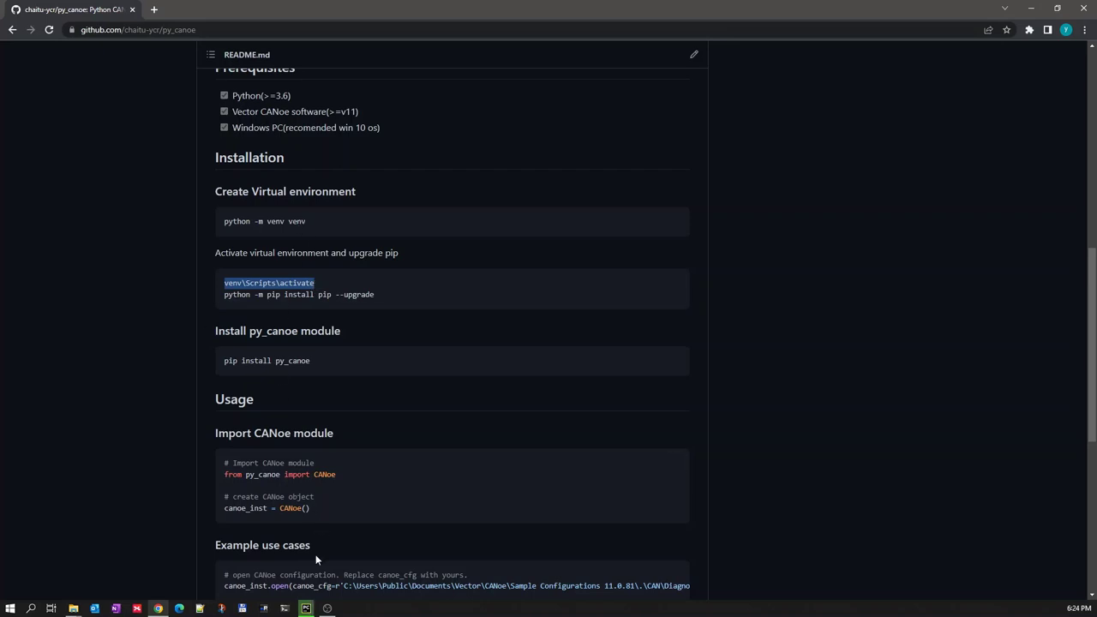
# Switch to PyCharm, clear the terminal and list the project directory's contents to check for the venv folder.
pyautogui.click(276, 529)
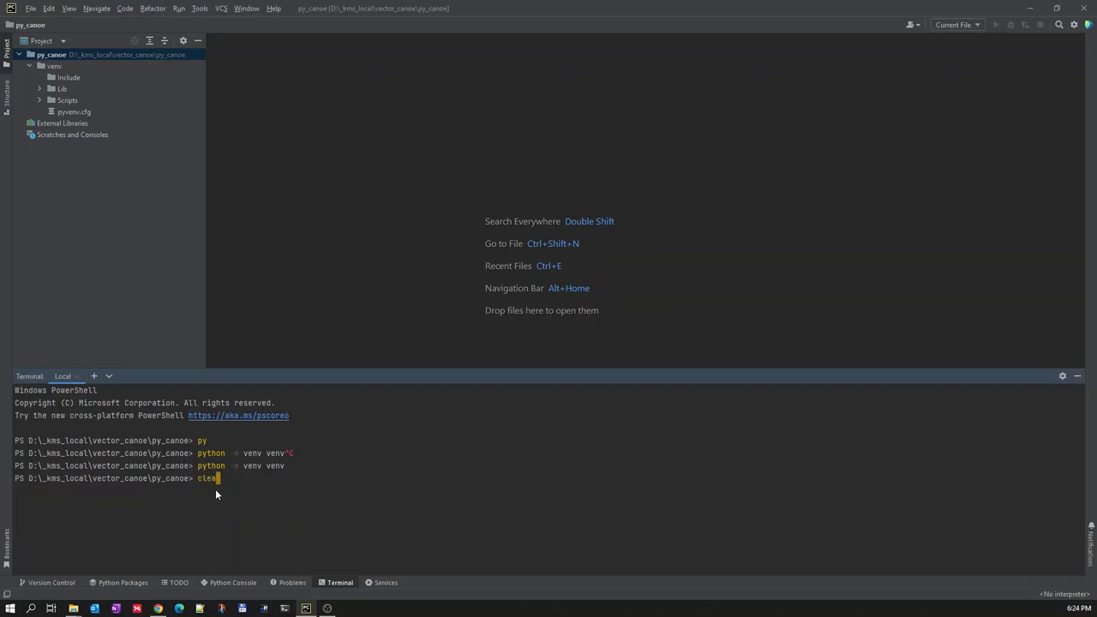
pyautogui.write('clear')
pyautogui.press('Return')
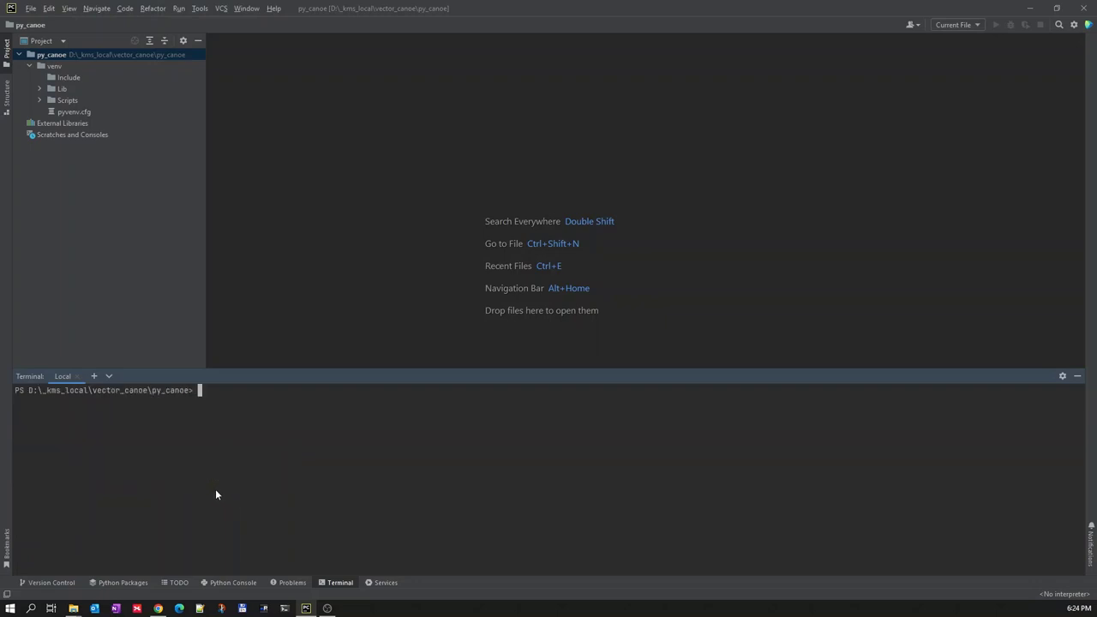
pyautogui.write('ls')
pyautogui.press('Return')
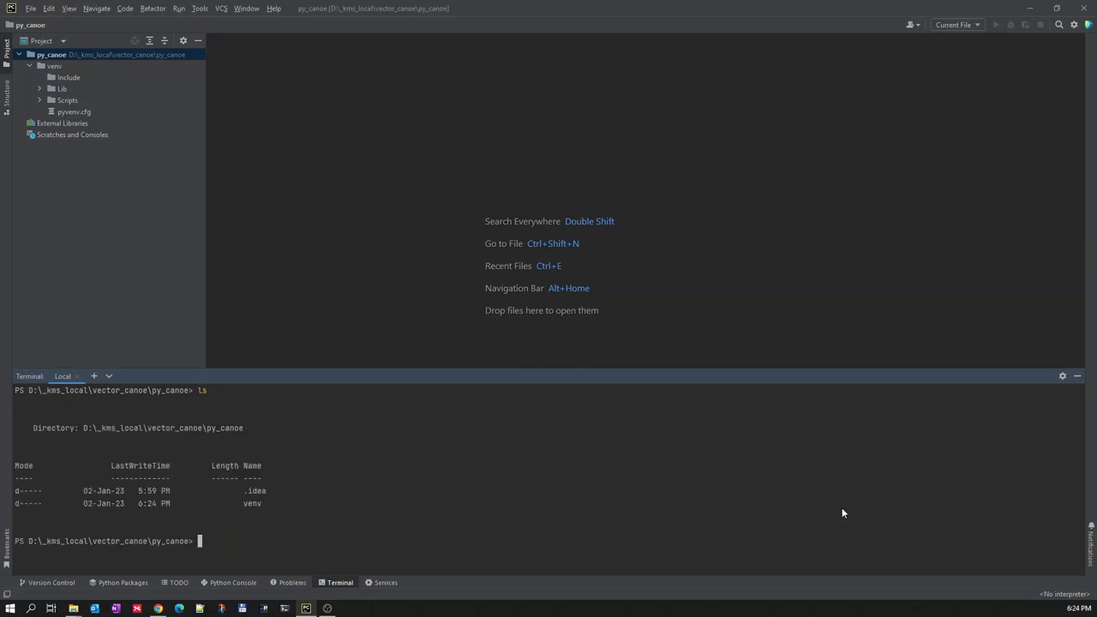
pyautogui.doubleClick(250, 503)
# Activate the virtual environment by running the copied command "venv\Scripts\activate" in the terminal.
pyautogui.rightClick(209, 541)
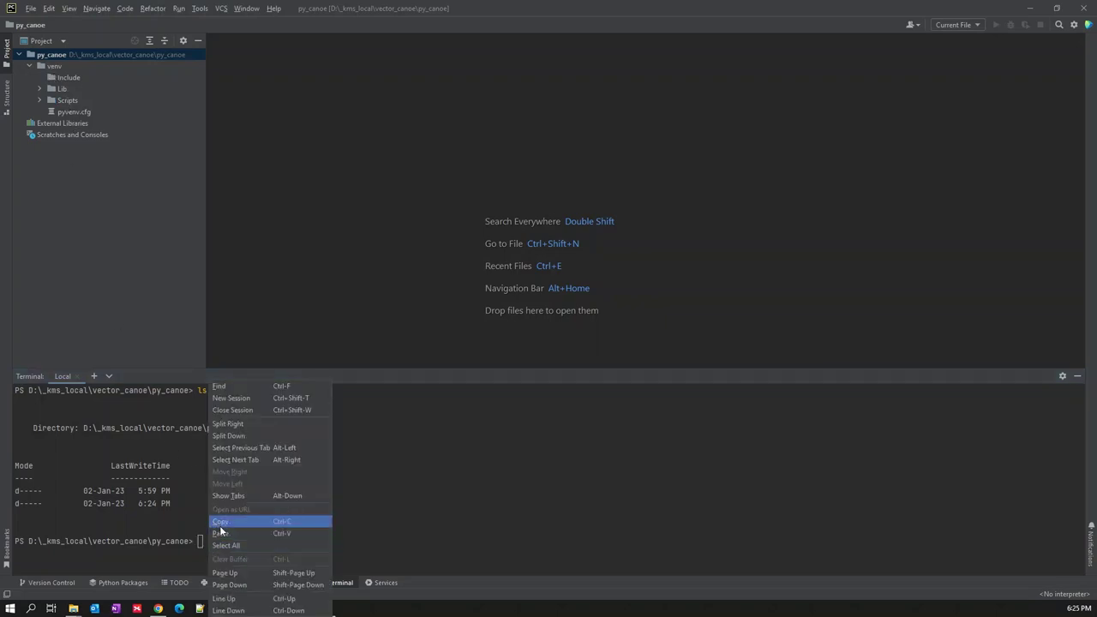
pyautogui.click(225, 535)
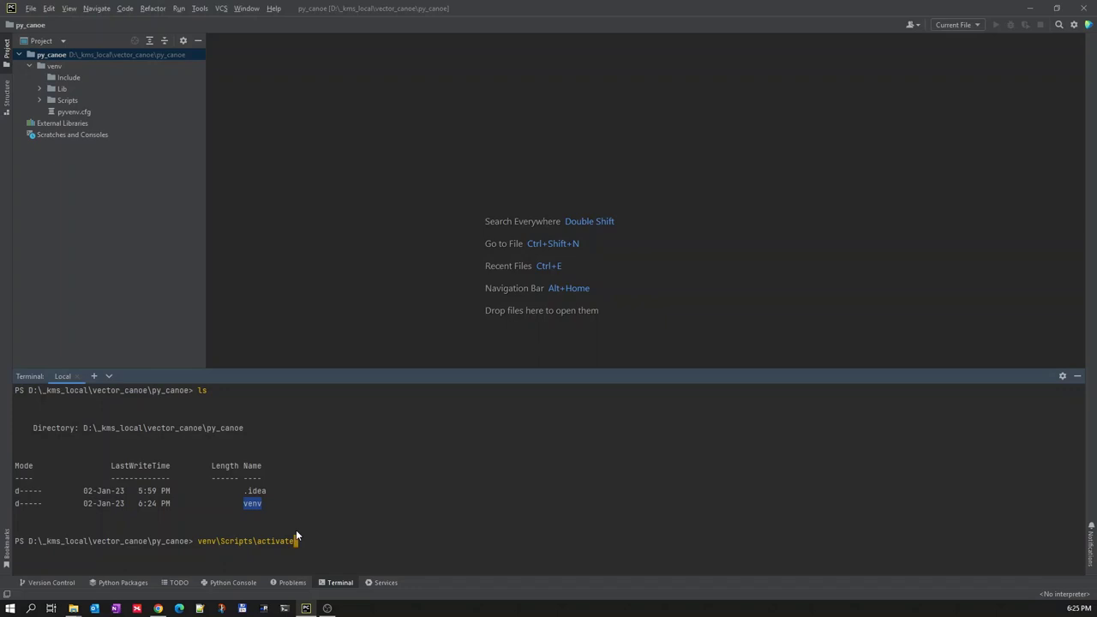
pyautogui.press('Return')
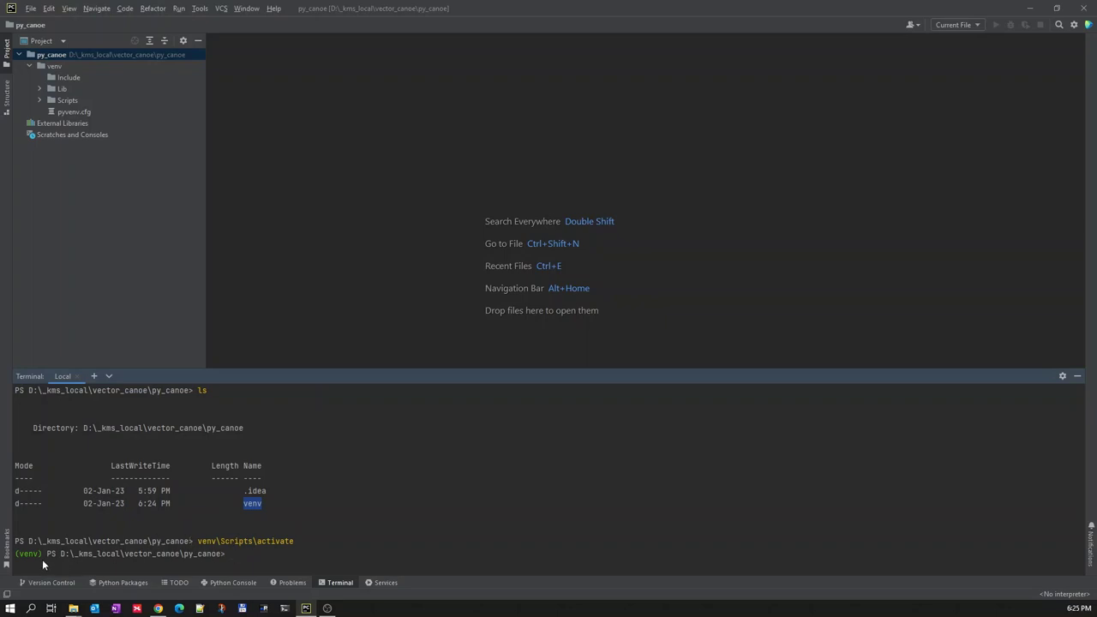
pyautogui.moveTo(15, 554); pyautogui.dragTo(43, 555)
# Copy "python -m pip install pip --upgrade" from the README in Chrome and run it in the PyCharm terminal.
pyautogui.hotkey('alt', 'Tab')
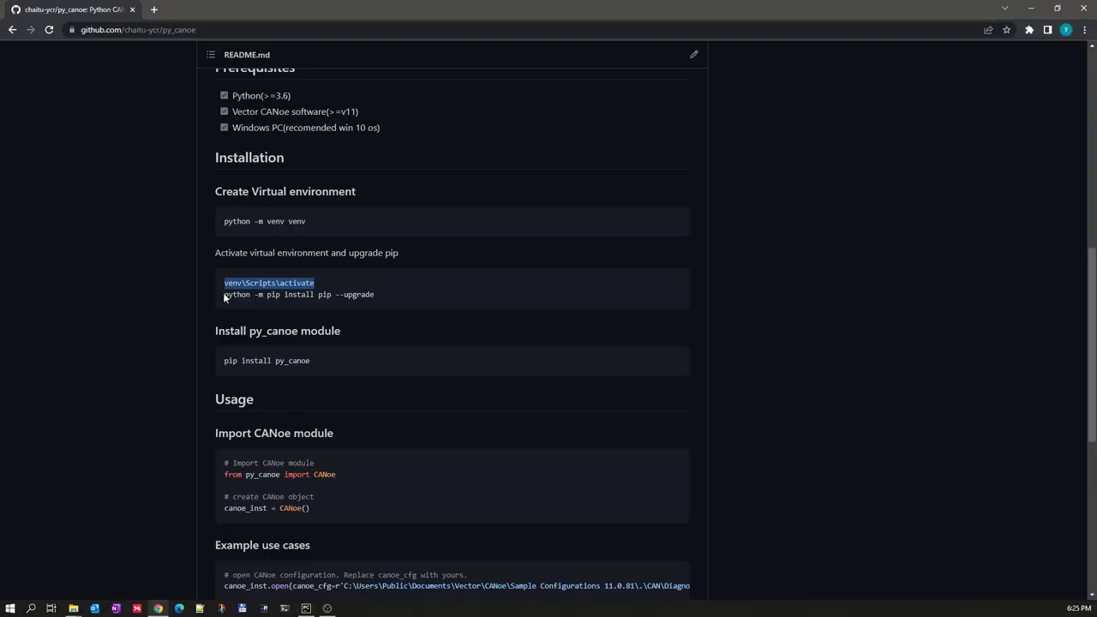
pyautogui.moveTo(224, 296); pyautogui.dragTo(373, 294)
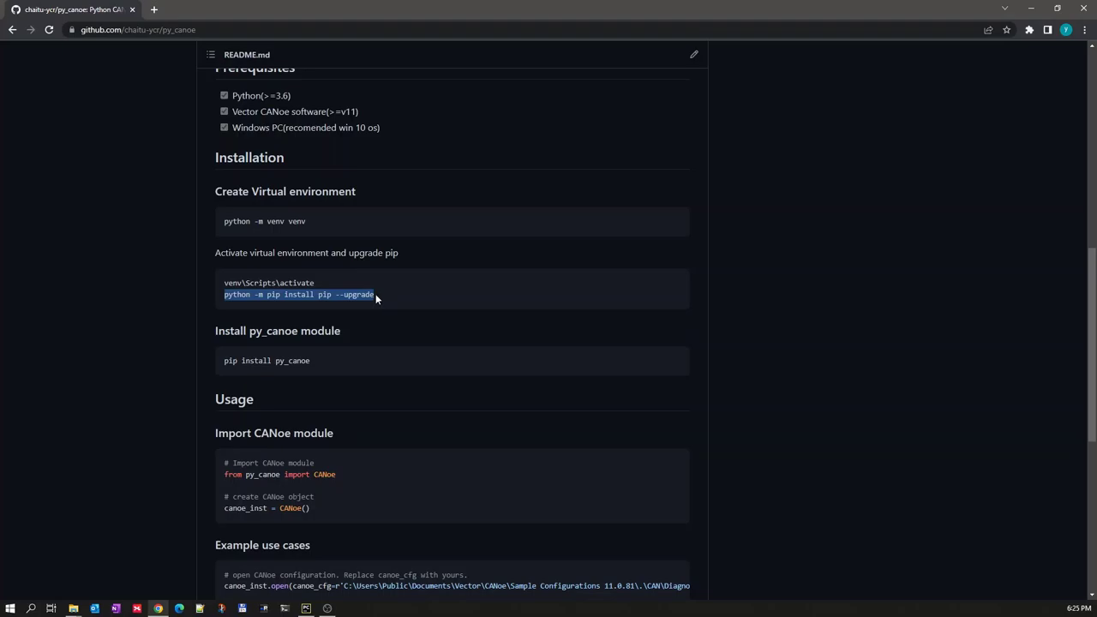
pyautogui.hotkey('alt', 'Tab')
pyautogui.rightClick(335, 547)
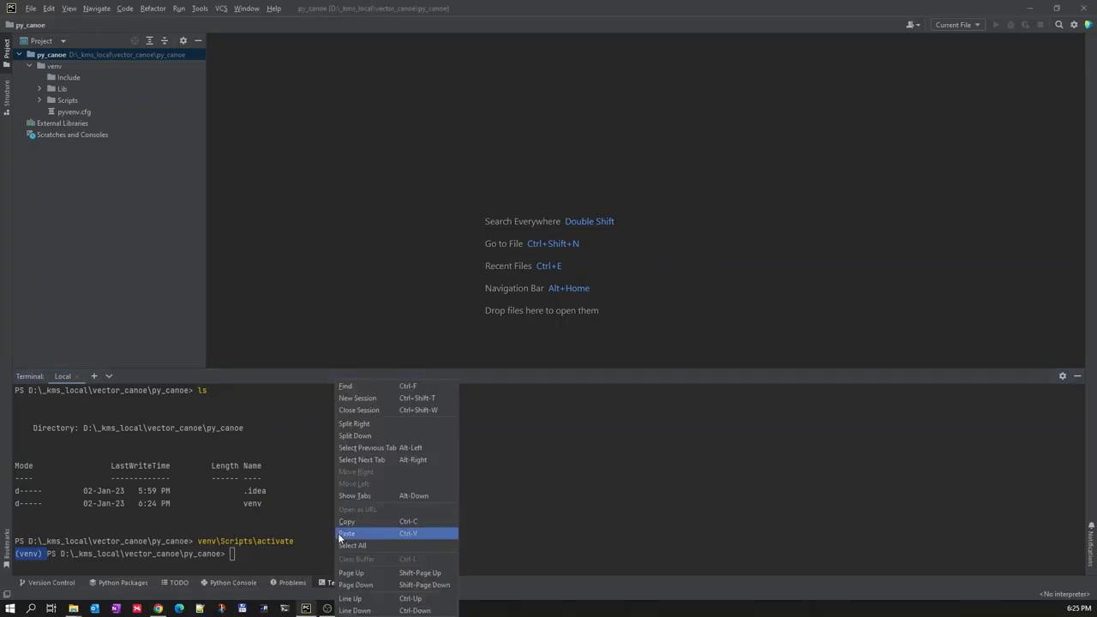
pyautogui.click(354, 534)
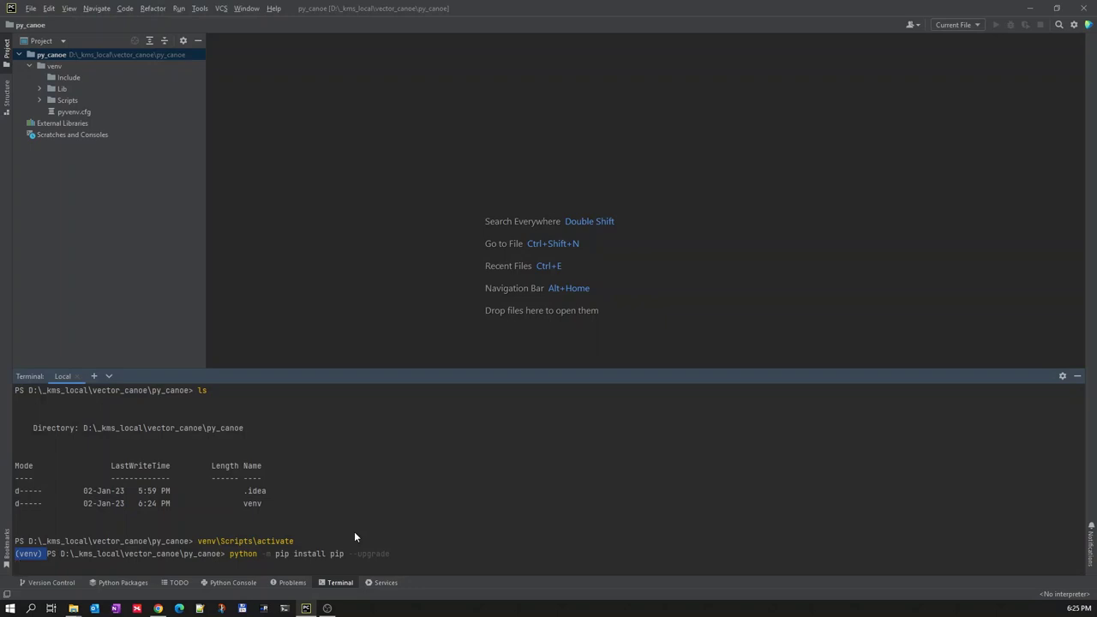
pyautogui.press('Return')
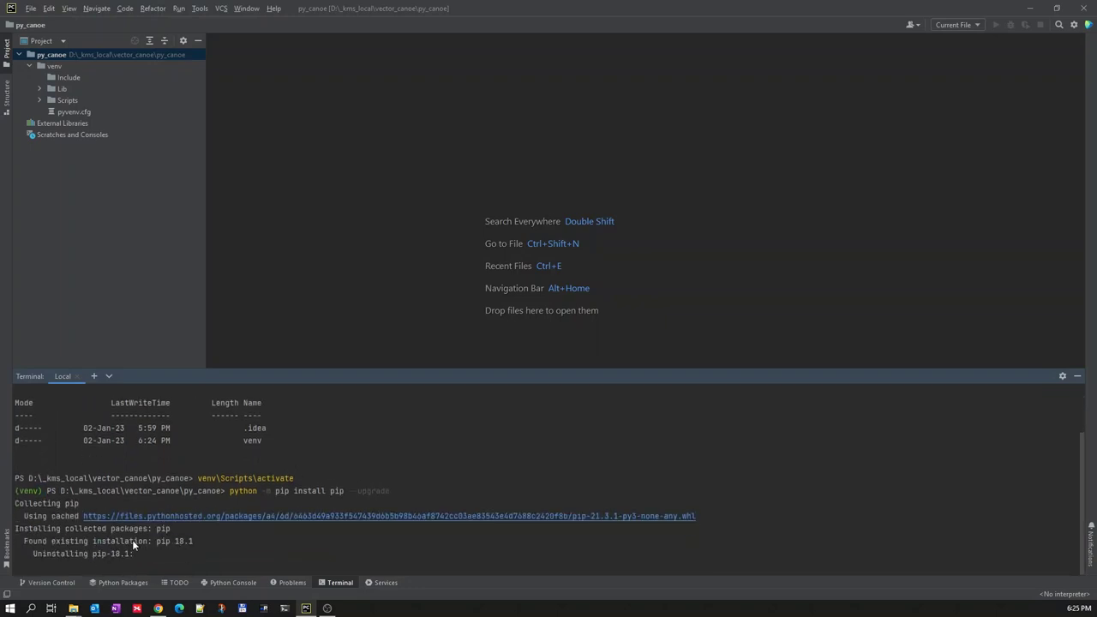
# Install the py_canoe module by copying "pip install py_canoe" from the README in Chrome and running it in the PyCharm terminal.
pyautogui.hotkey('alt', 'Tab')
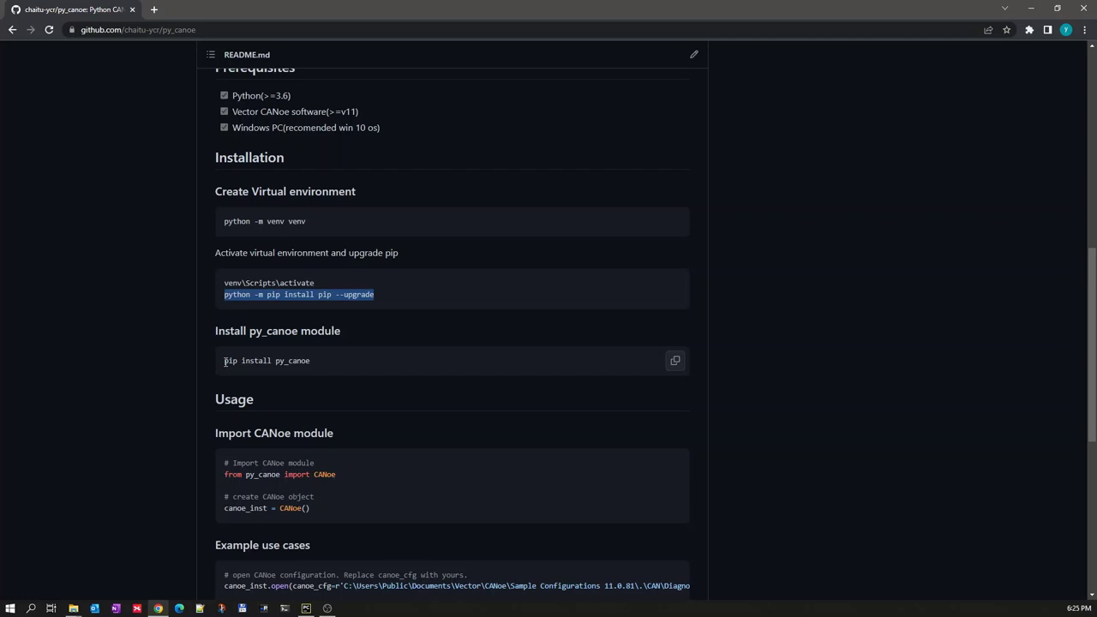
pyautogui.moveTo(224, 362); pyautogui.dragTo(311, 362)
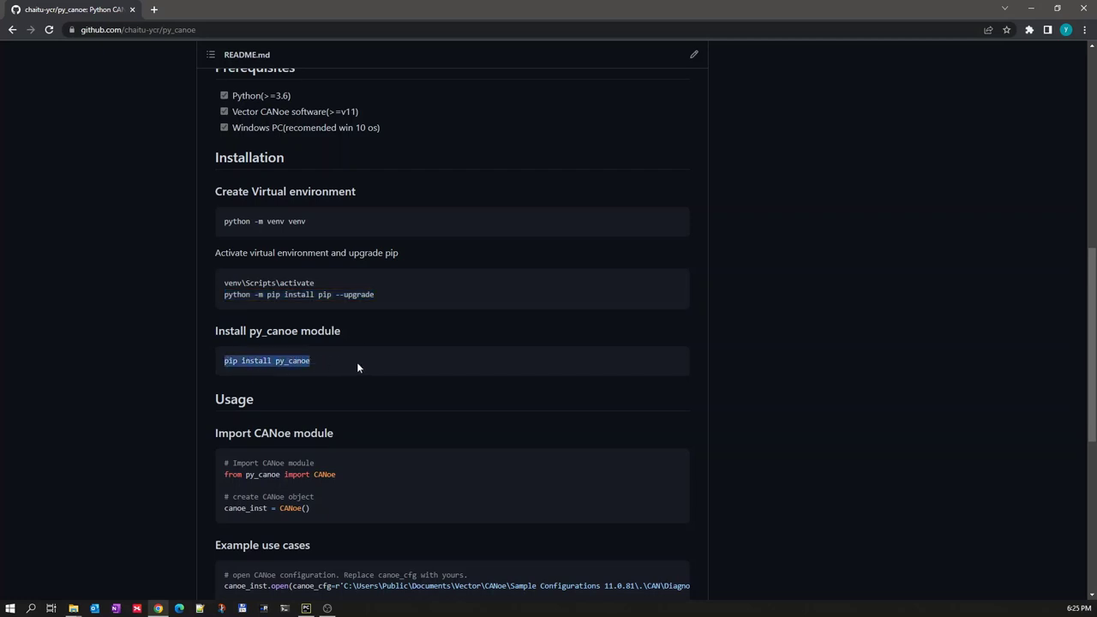
pyautogui.click(382, 361)
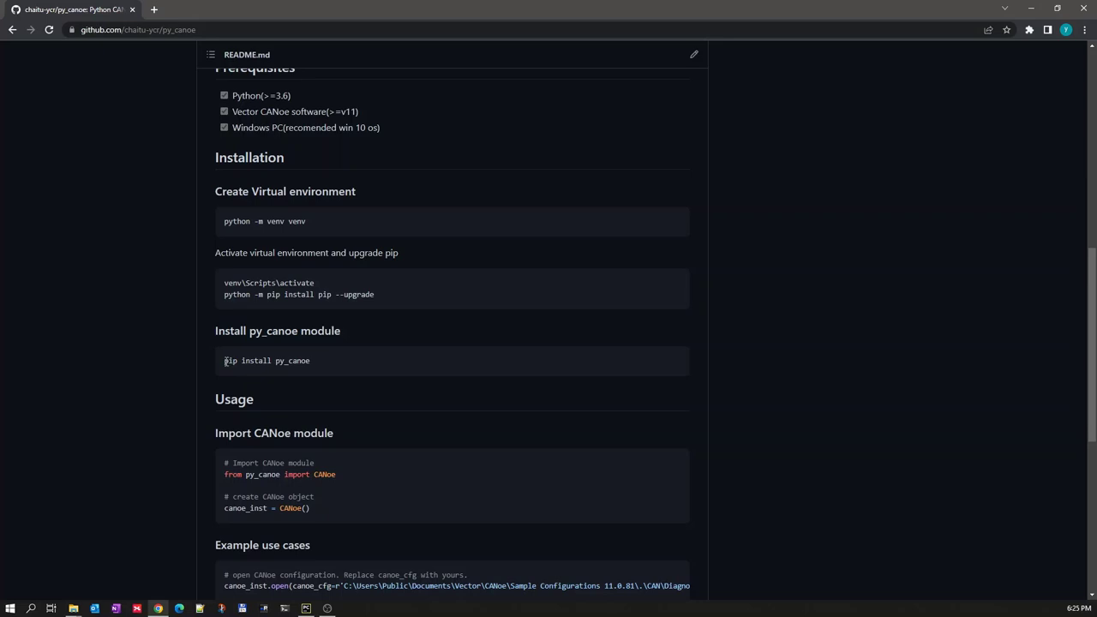
pyautogui.moveTo(225, 362); pyautogui.dragTo(310, 362)
pyautogui.hotkey('ctrl', 'c')
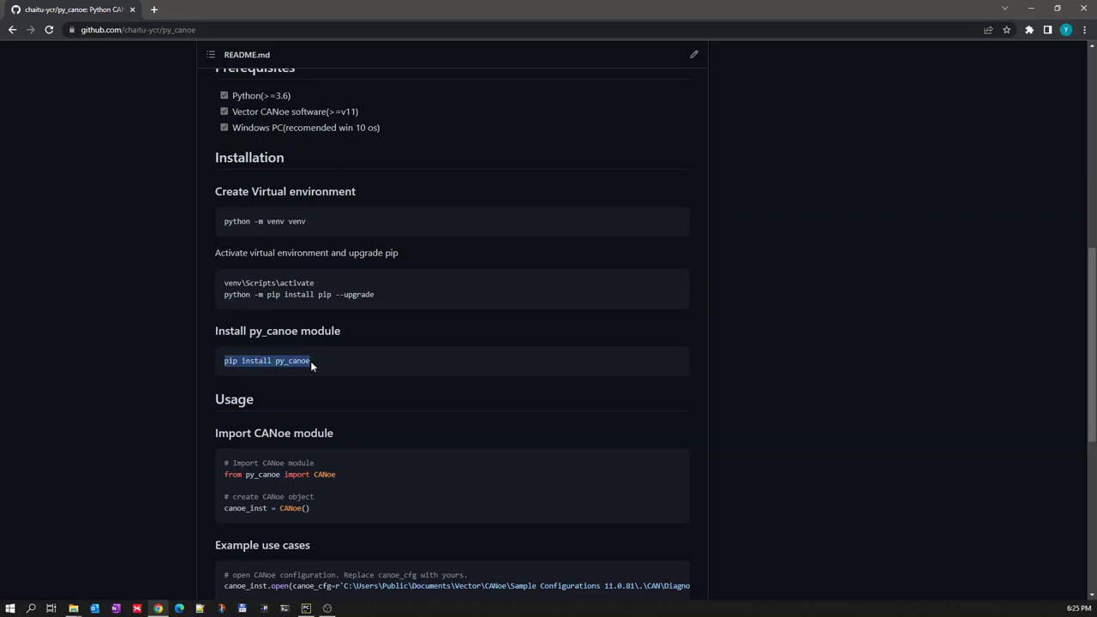
pyautogui.hotkey('alt', 'Tab')
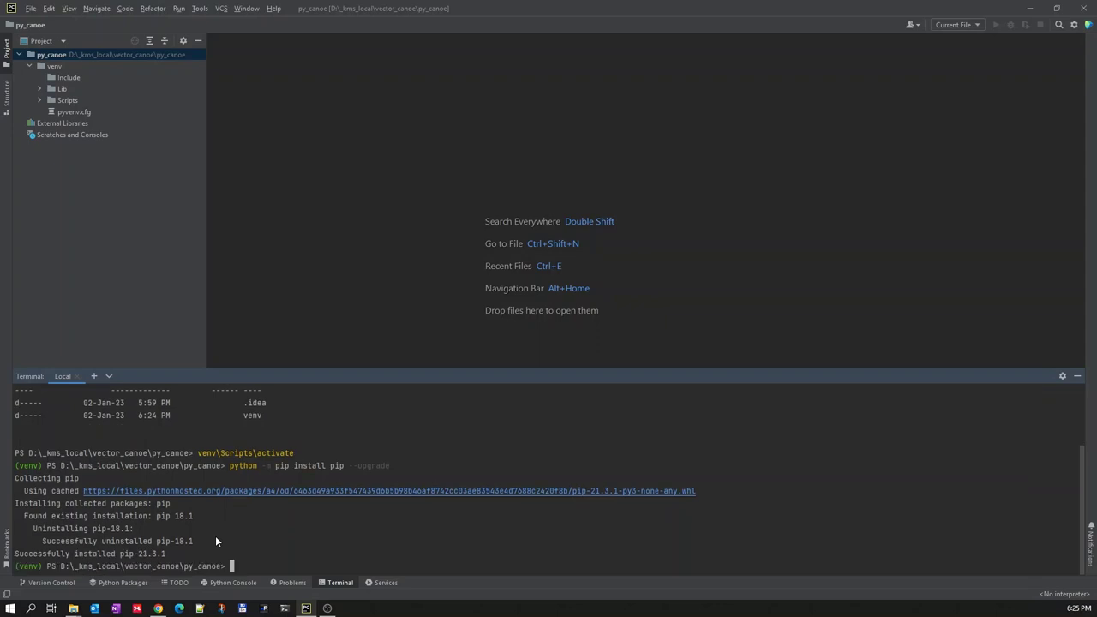
pyautogui.rightClick(262, 533)
pyautogui.click(288, 532)
pyautogui.press('Return')
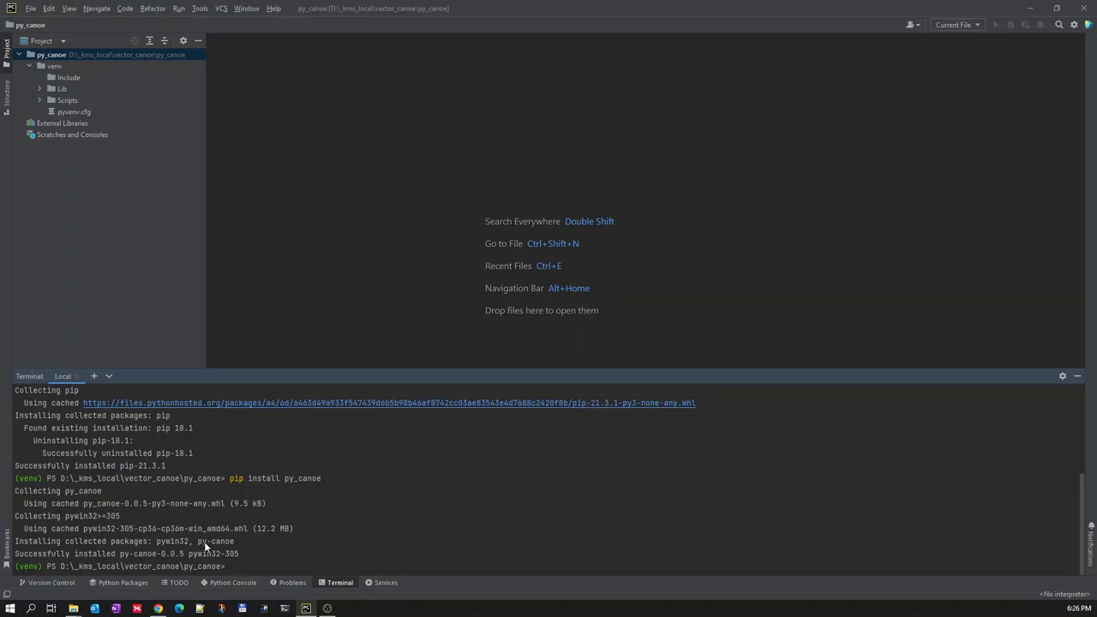
pyautogui.moveTo(199, 542); pyautogui.dragTo(230, 547)
# Start an interactive Python session in the activated virtual environment with the command "python".
pyautogui.hotkey('ctrl', 'c')
pyautogui.write('python')
pyautogui.press('Return')
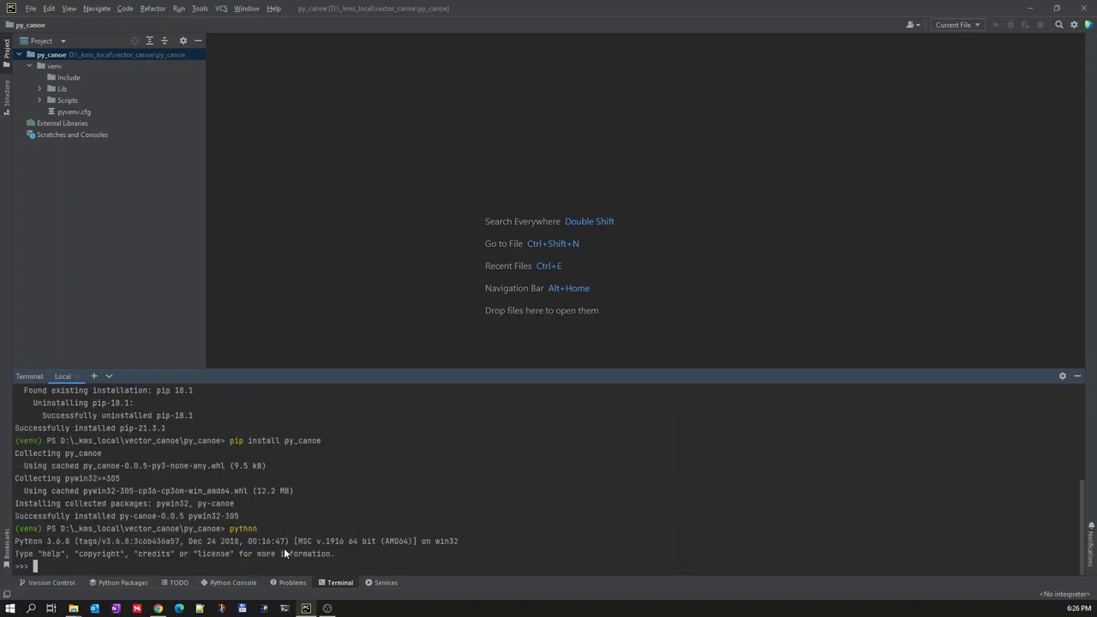
# Copy "from py_canoe import CANoe" from the README in Chrome and run it in the Python session in the PyCharm terminal.
pyautogui.hotkey('alt', 'Tab')
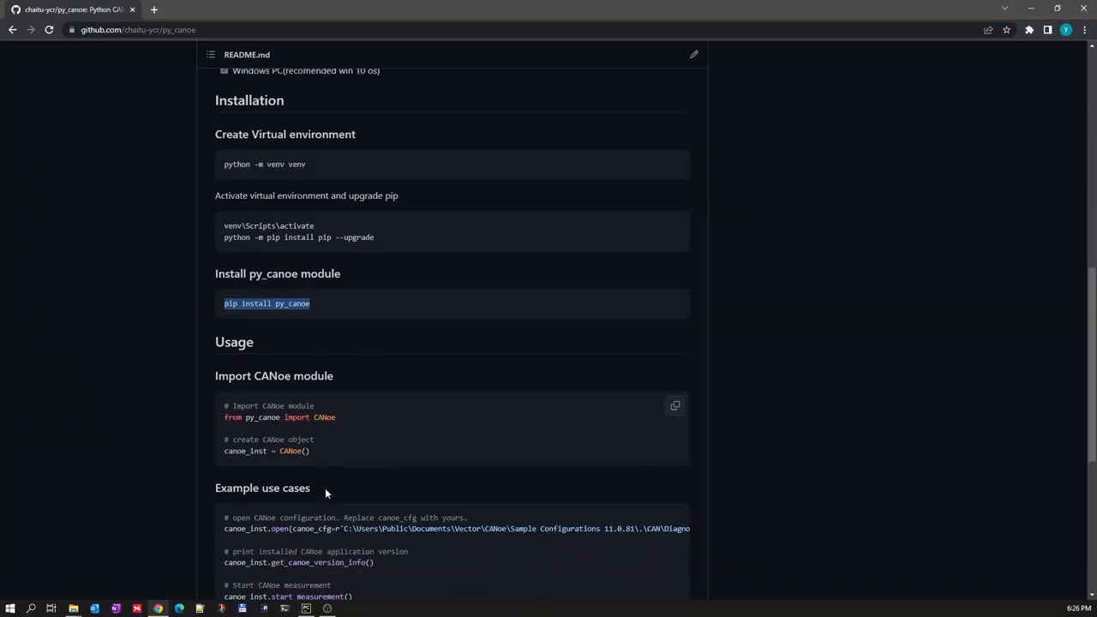
pyautogui.scroll(-1, 273, 423)
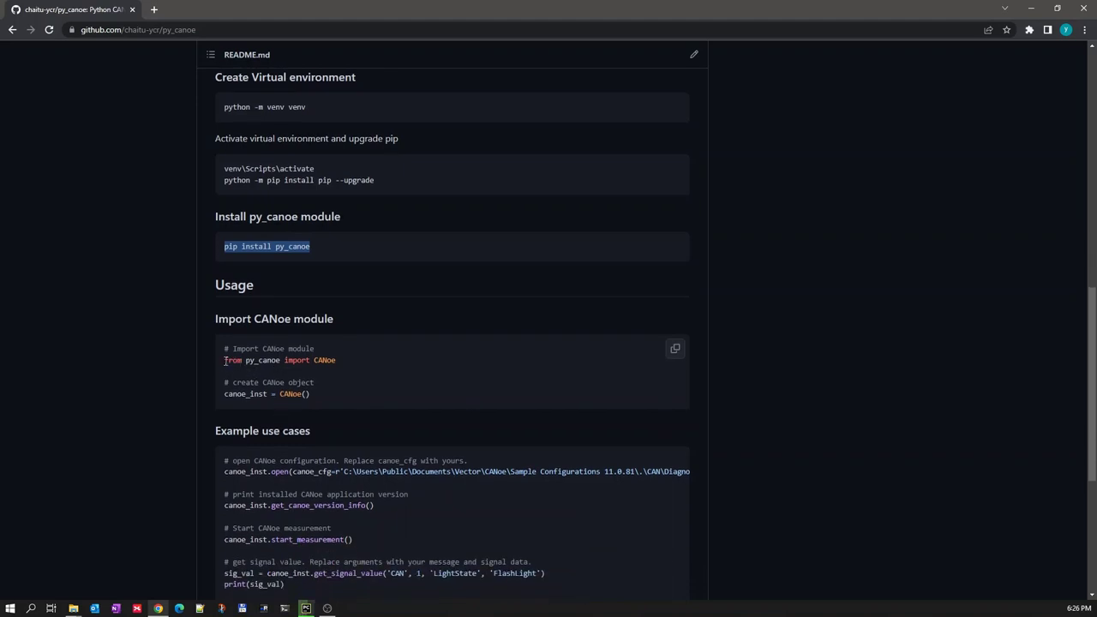
pyautogui.moveTo(222, 360); pyautogui.dragTo(338, 360)
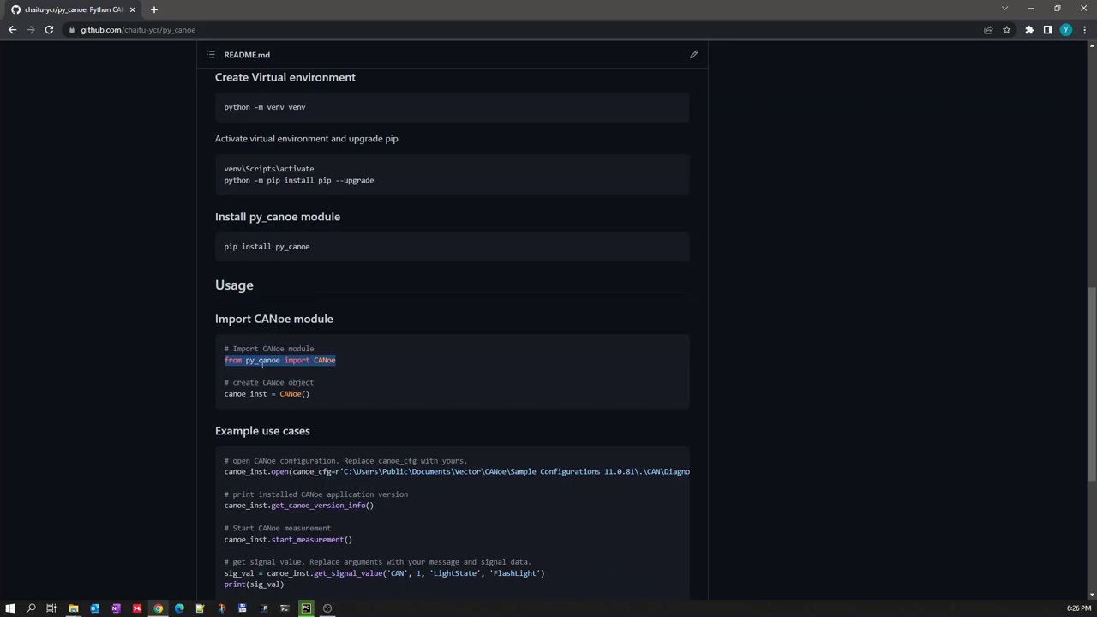
pyautogui.hotkey('alt', 'Tab')
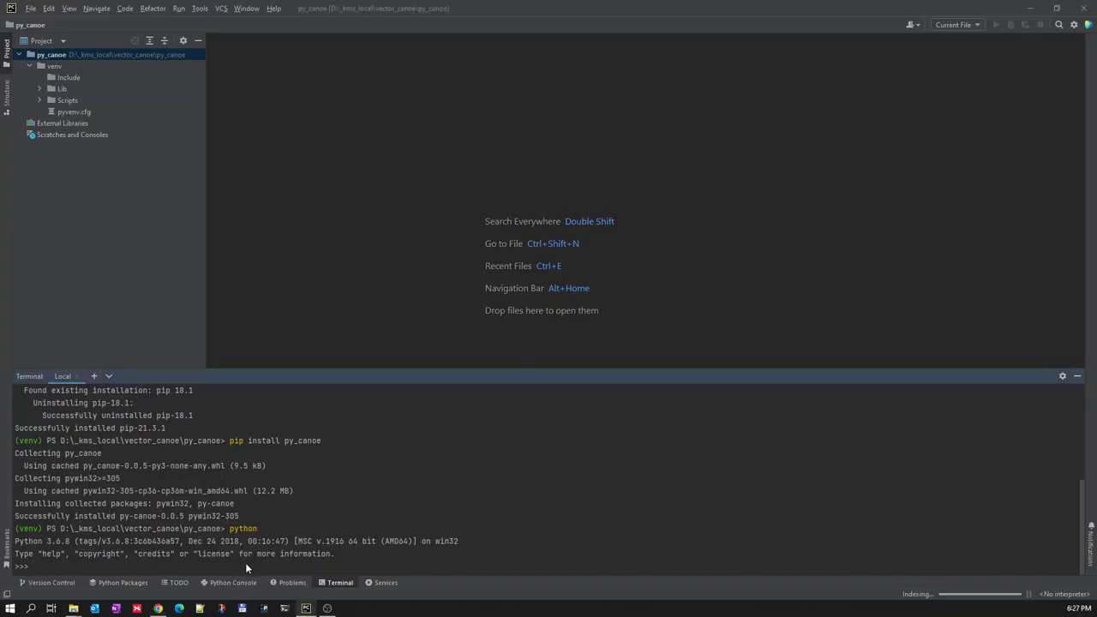
pyautogui.hotkey('ctrl', 'v')
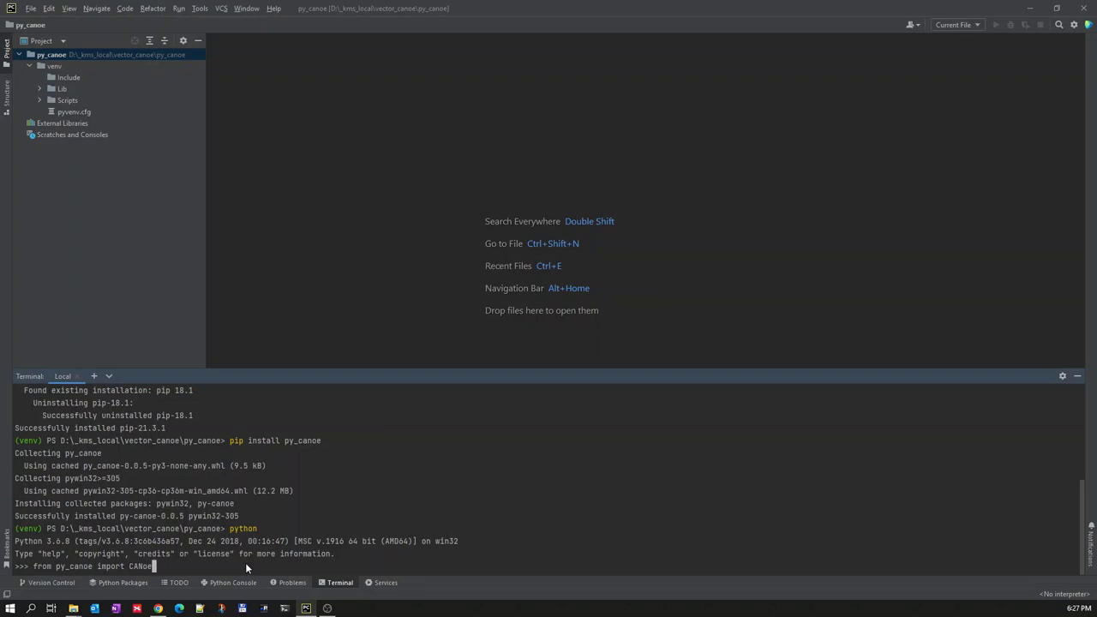
pyautogui.press('Return')
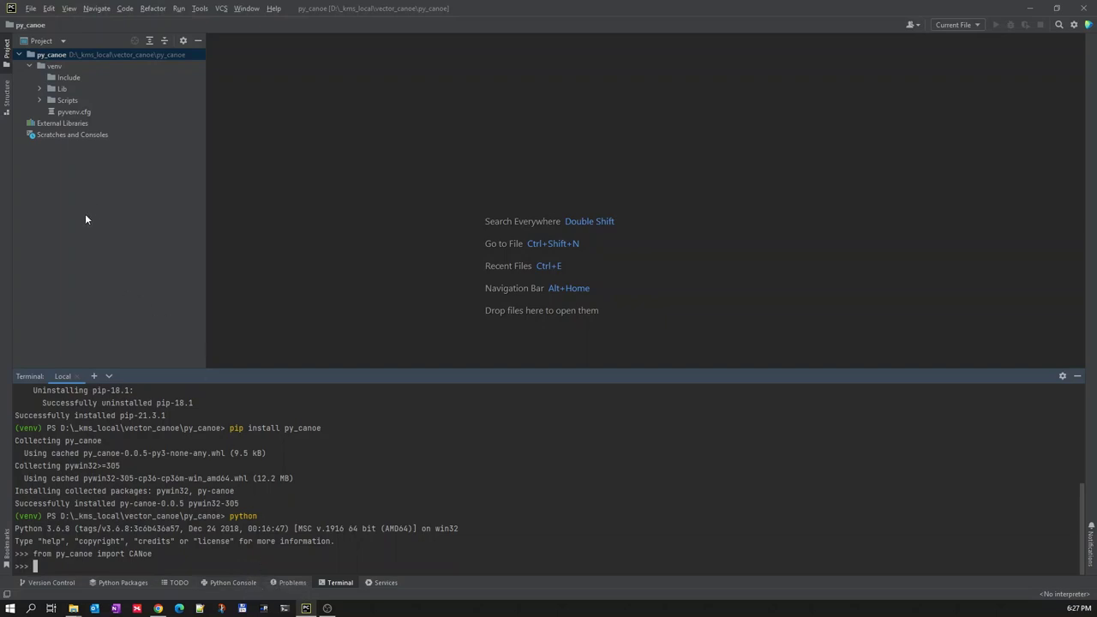
# Collapse the venv folder in the project tree and end the interactive Python session with "exit()".
pyautogui.click(29, 67)
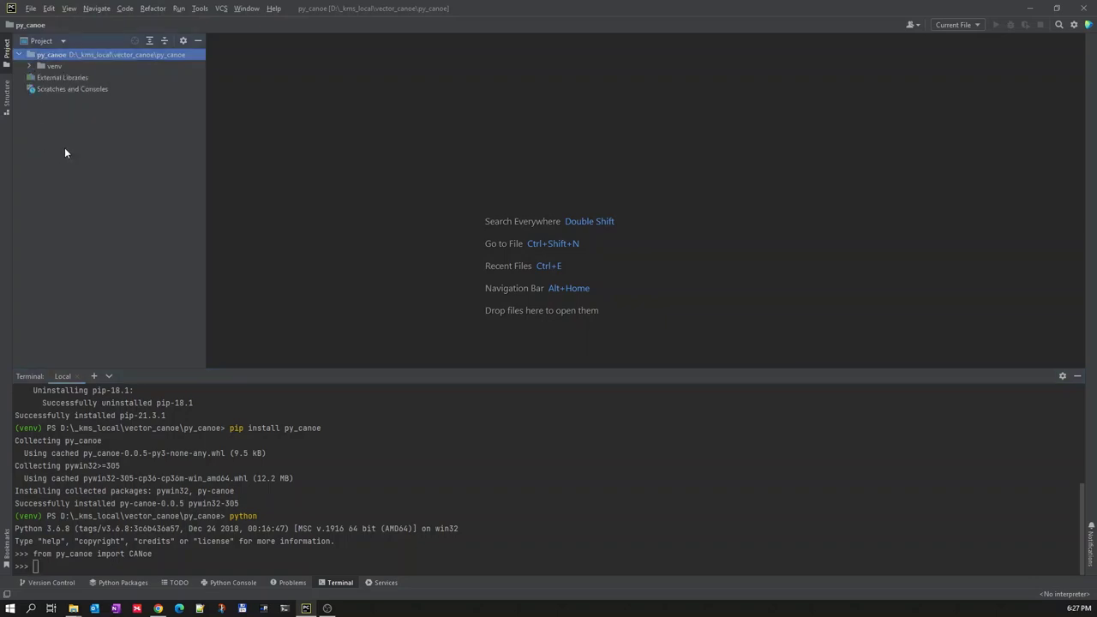
pyautogui.click(150, 567)
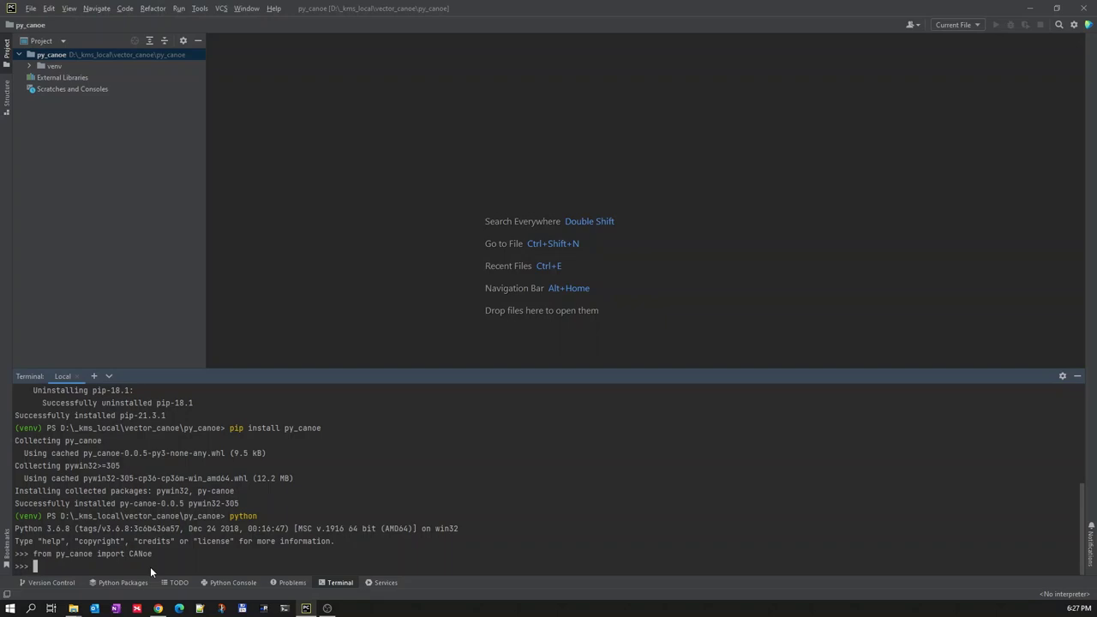
pyautogui.write('exit()')
pyautogui.press('Return')
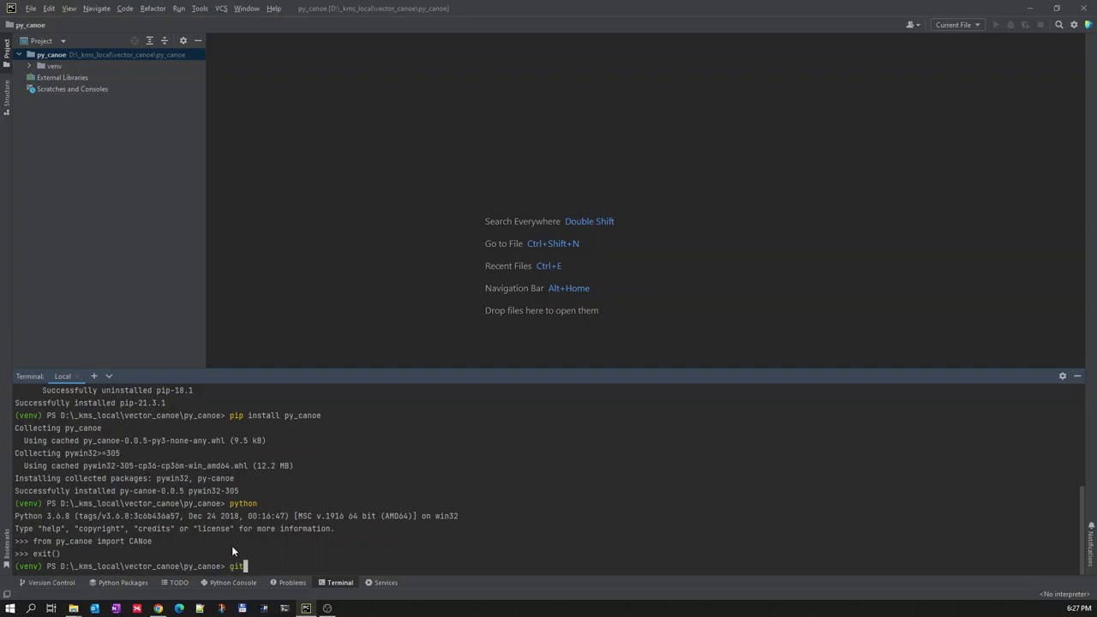
# Clone the py_canoe repository into the project with "git clone" and the repository URL copied from Chrome, running it in the PyCharm terminal.
pyautogui.write('git clone')
pyautogui.click(180, 536)
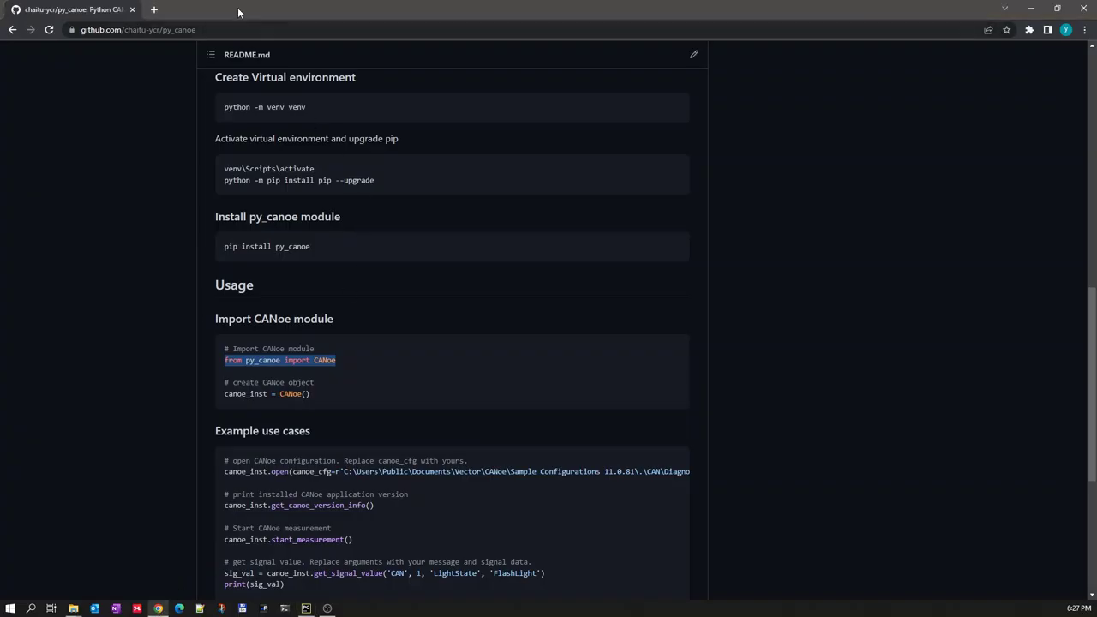
pyautogui.click(235, 32)
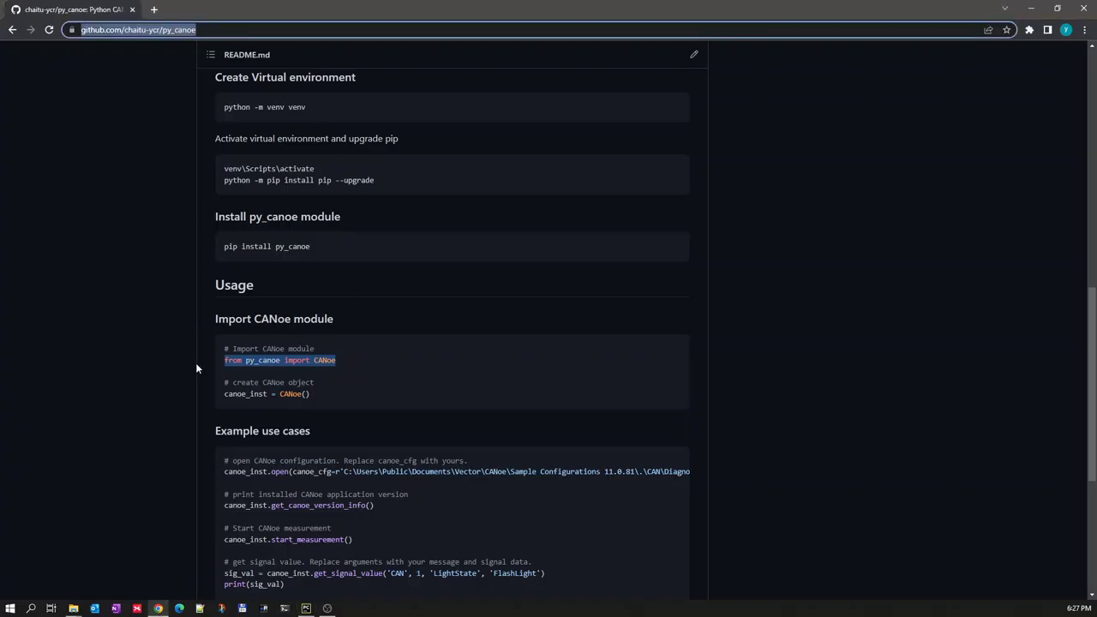
pyautogui.hotkey('alt', 'Tab')
pyautogui.rightClick(315, 553)
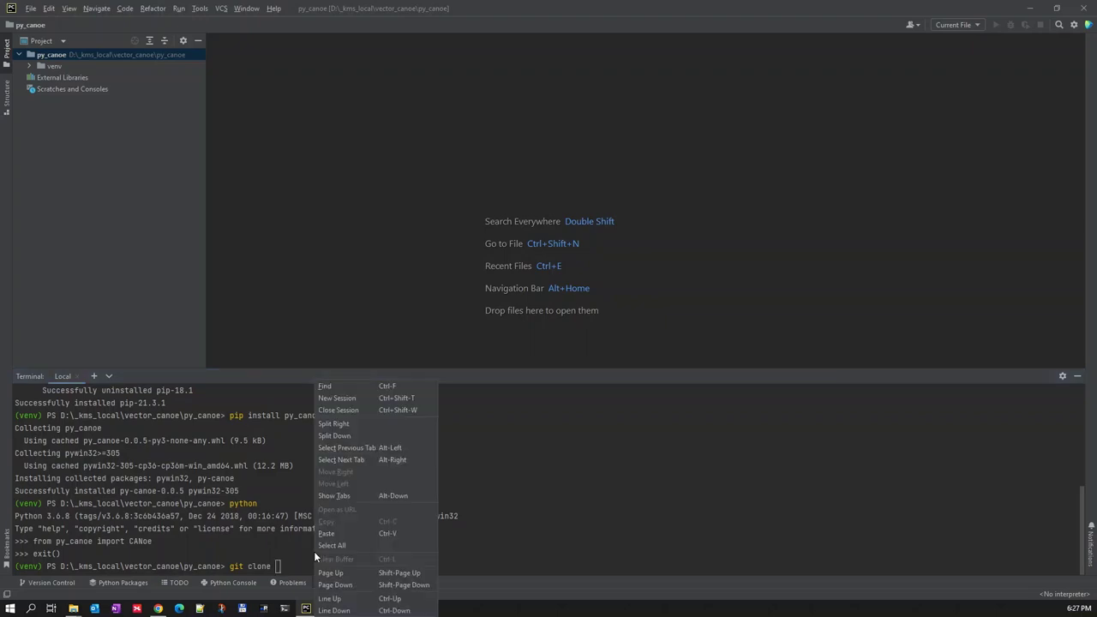
pyautogui.click(343, 533)
pyautogui.press('Return')
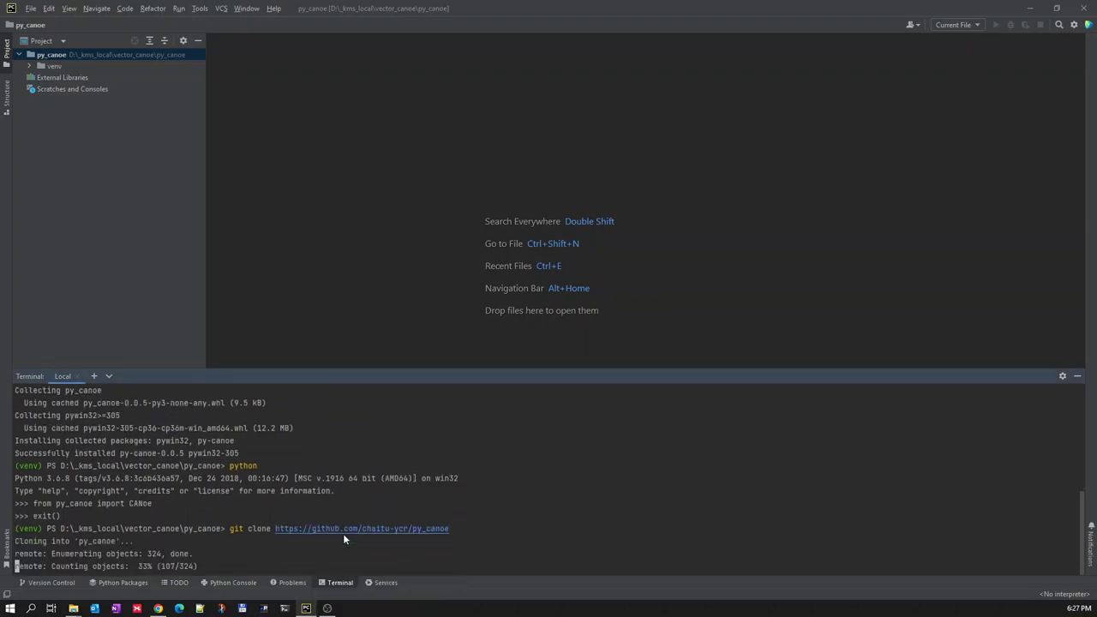
# Copy the absolute path of demo.cfg in the cloned repository's tests/demo_cfg folder, and collapse the py_canoe folder.
pyautogui.click(173, 213)
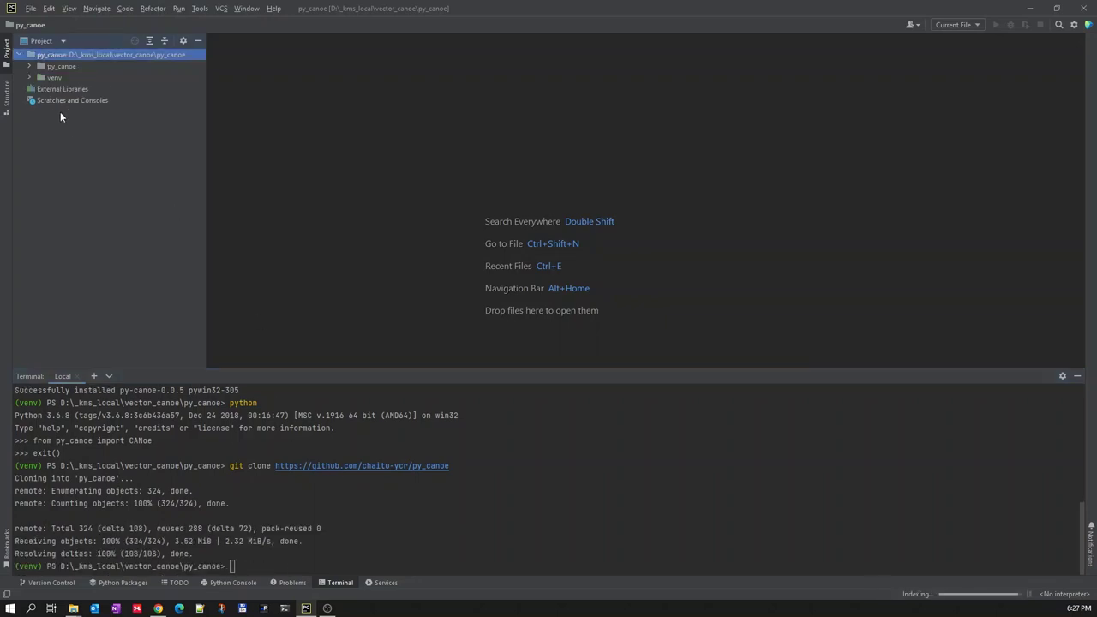
pyautogui.click(34, 68)
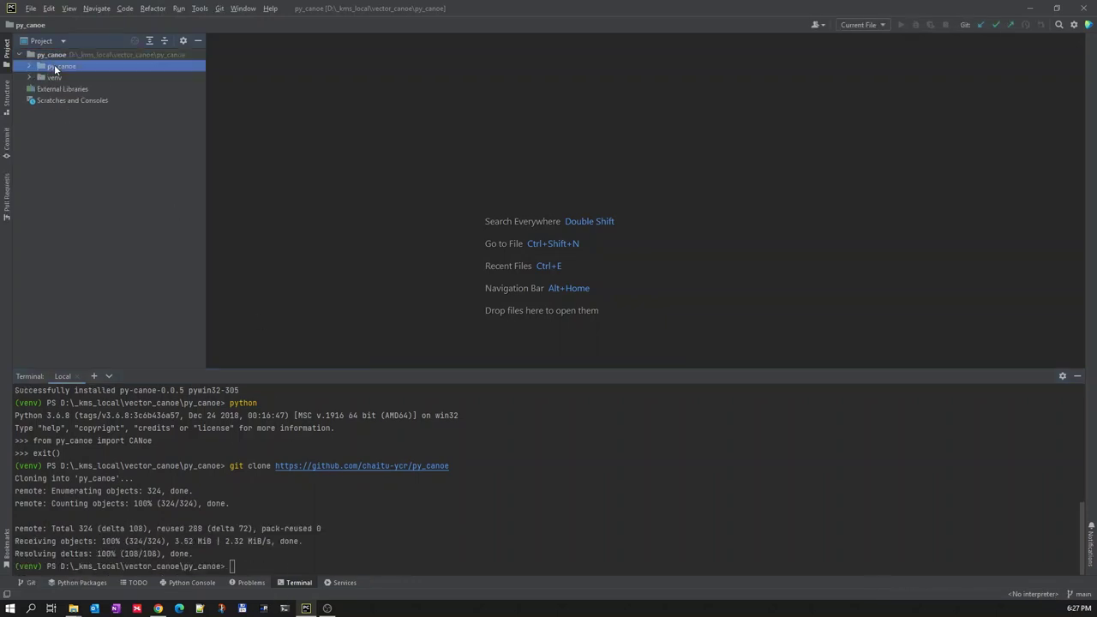
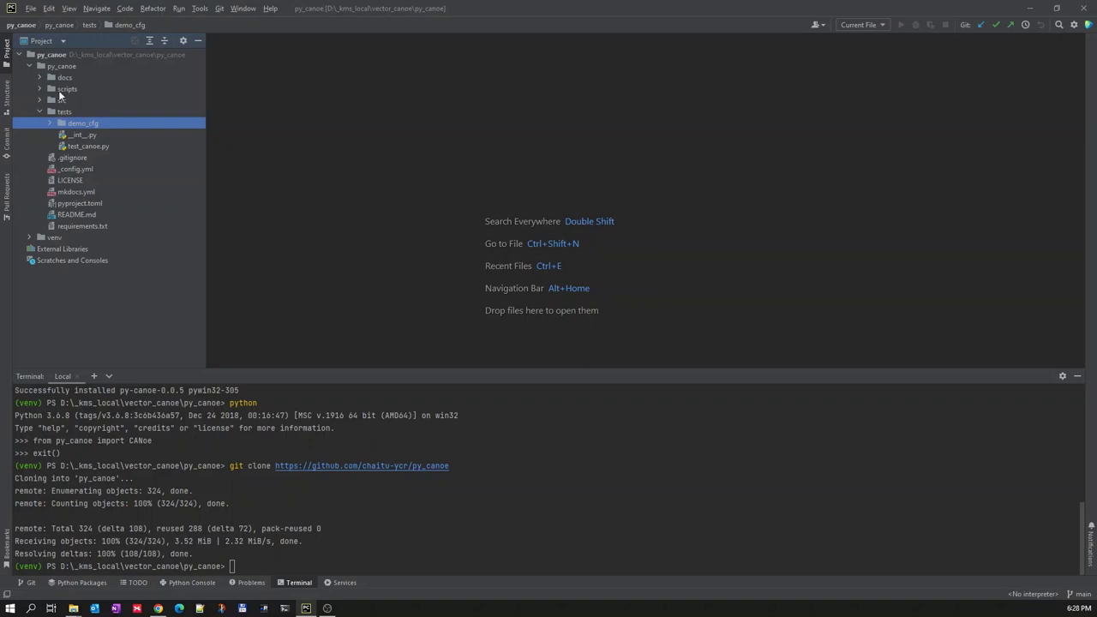
pyautogui.click(49, 122)
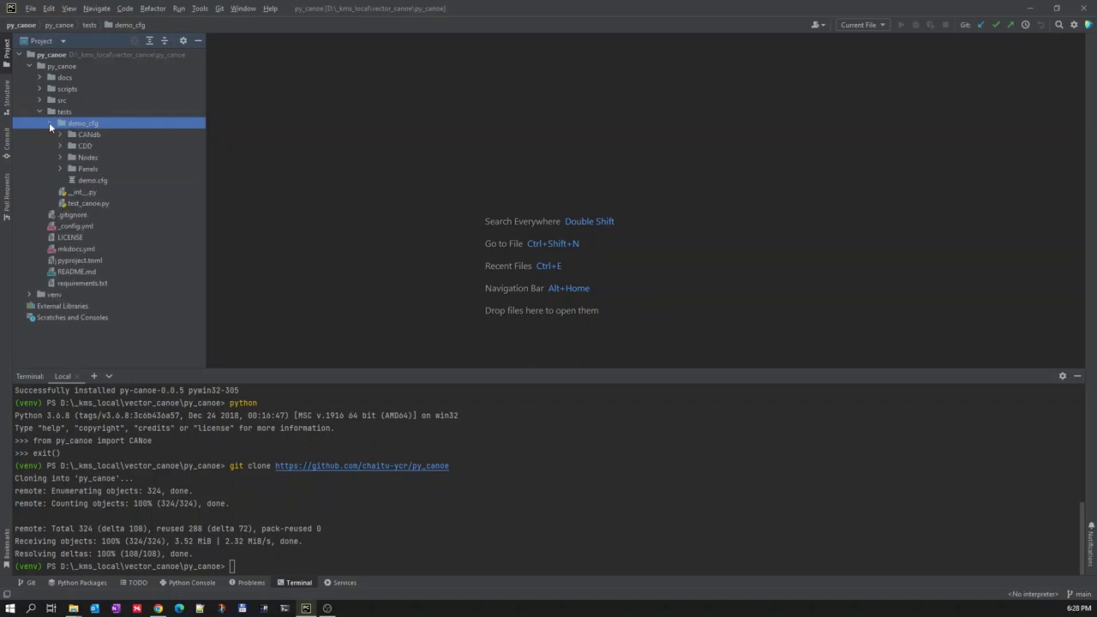
pyautogui.rightClick(90, 182)
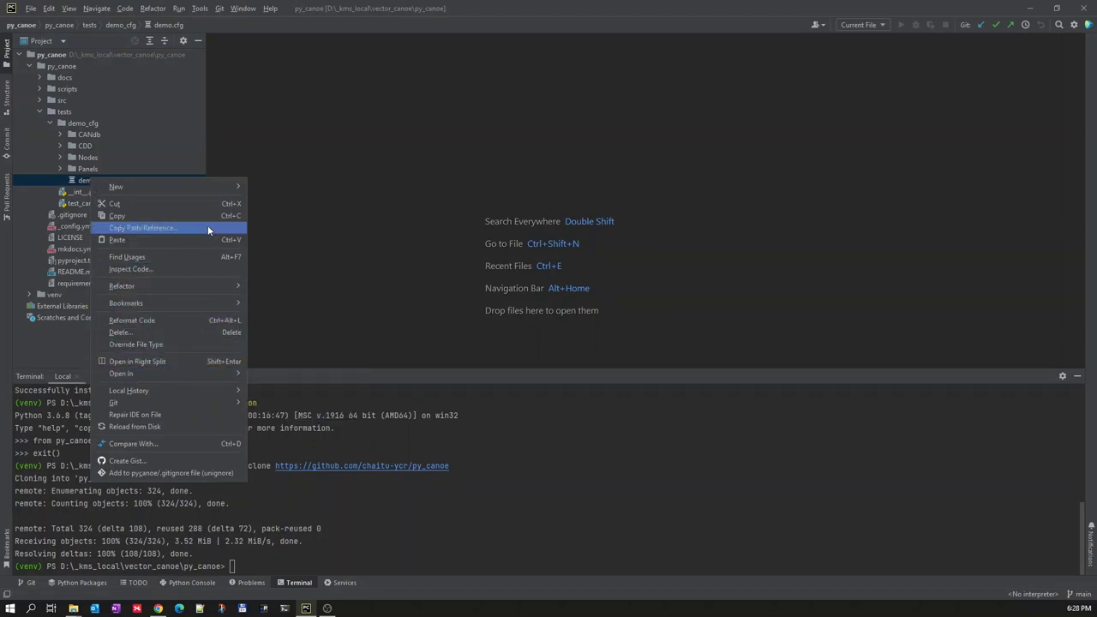
pyautogui.click(176, 228)
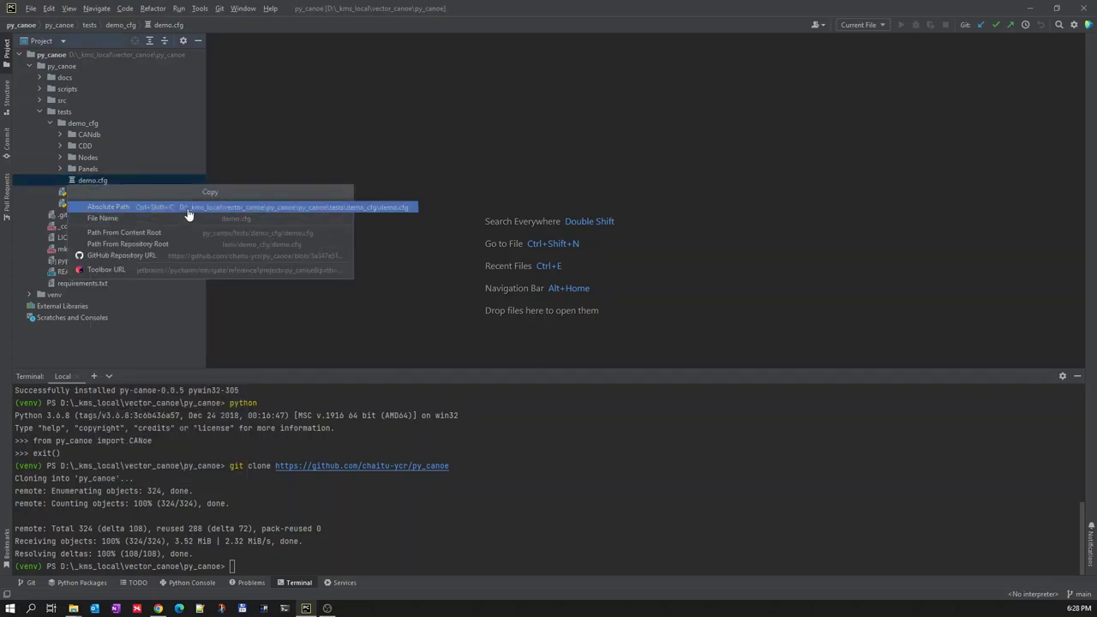
pyautogui.click(189, 211)
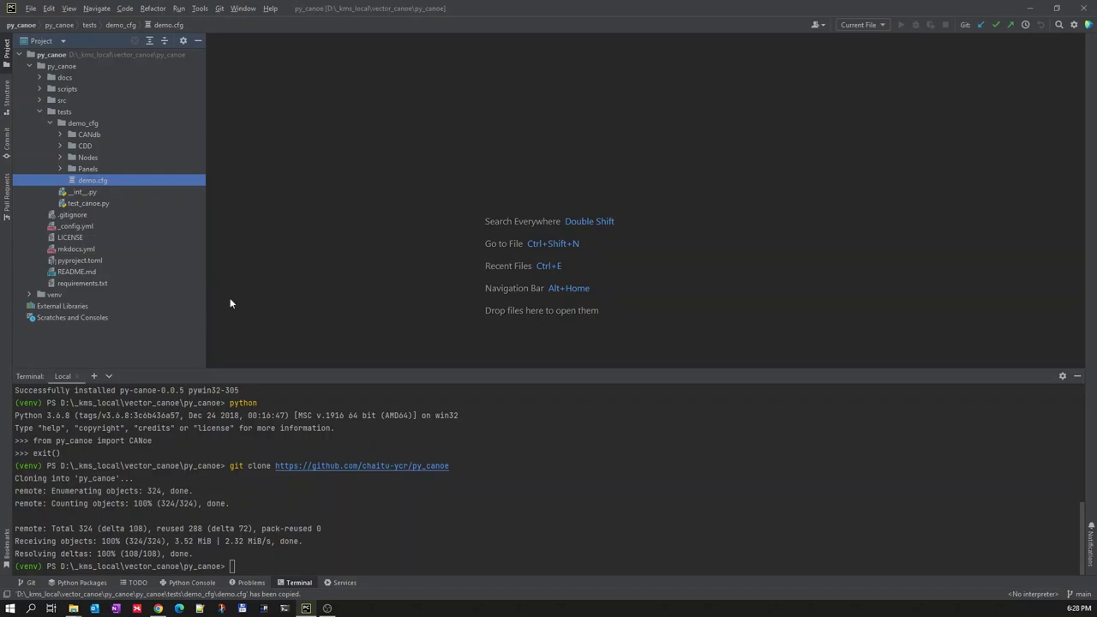
pyautogui.click(29, 66)
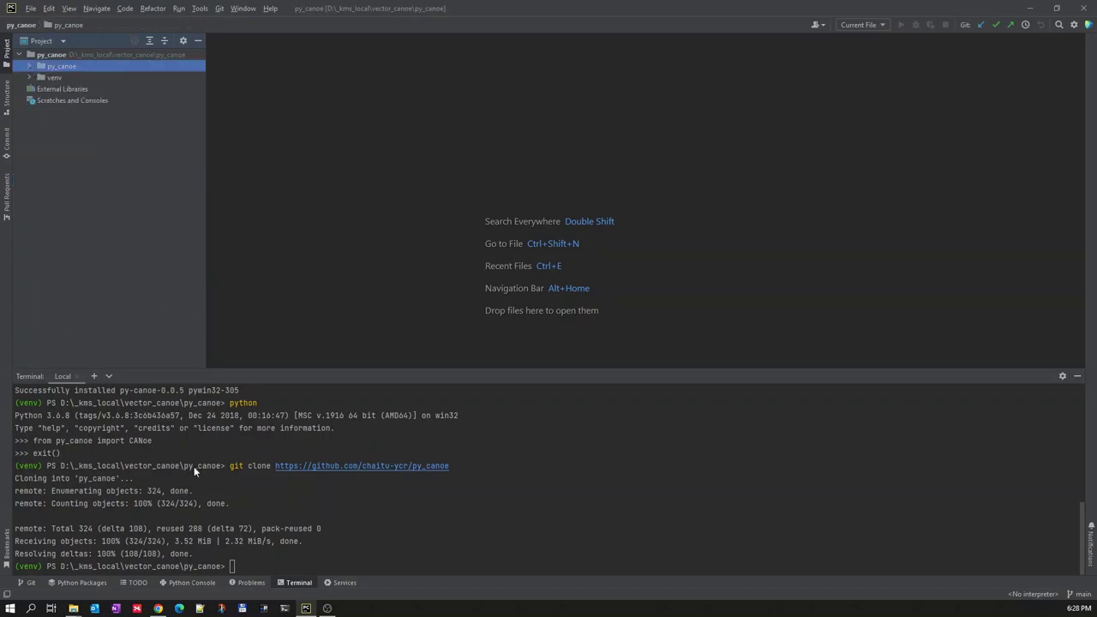
# Start a new interactive Python session in the terminal with the command "python".
pyautogui.click(302, 538)
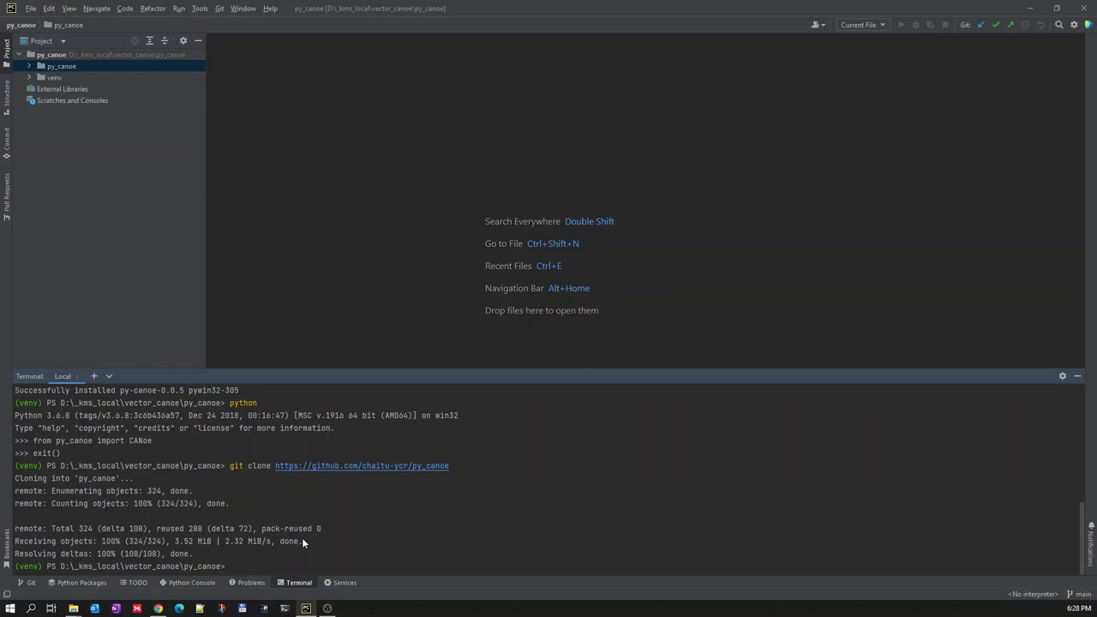
pyautogui.write('python')
pyautogui.press('Return')
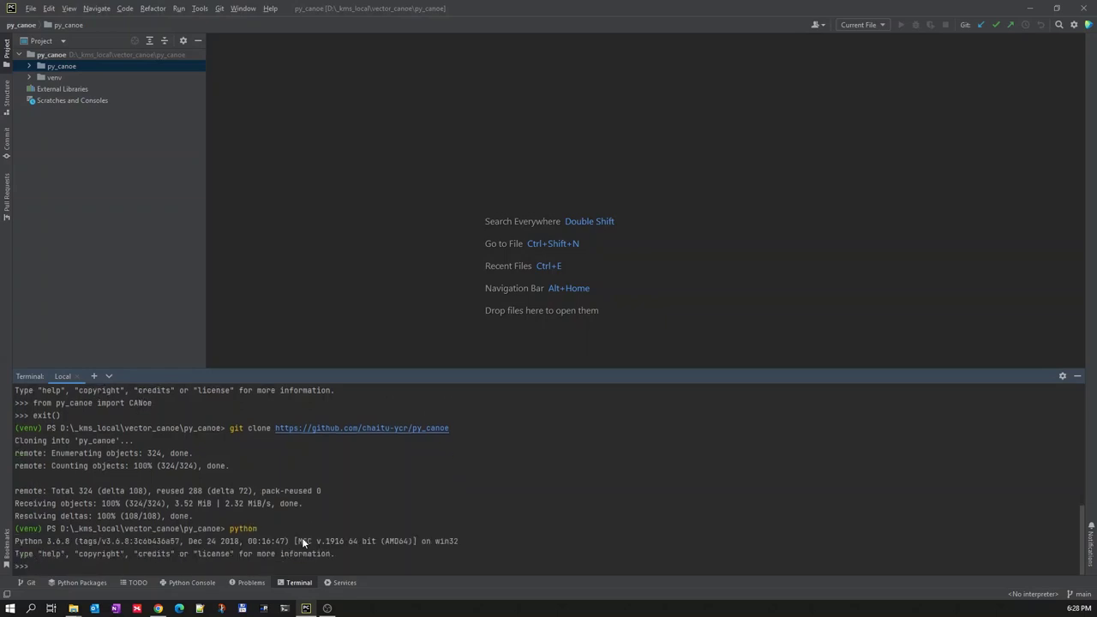
# Import the module with "from py_canoe import CANoe" and create an instance with "canoe_int = CANoe()".
pyautogui.write('im')
pyautogui.press('BackSpace')
pyautogui.press('BackSpace')
pyautogui.write('from py_canoe import CANoe')
pyautogui.press('Return')
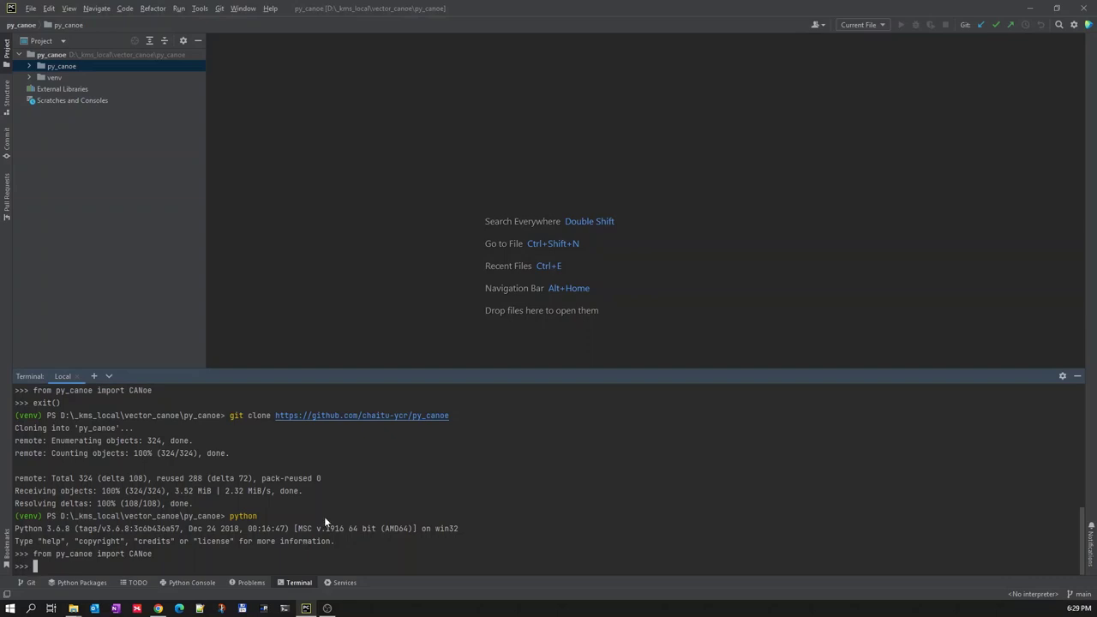
pyautogui.write('canoe_int = CANoe()')
pyautogui.press('Return')
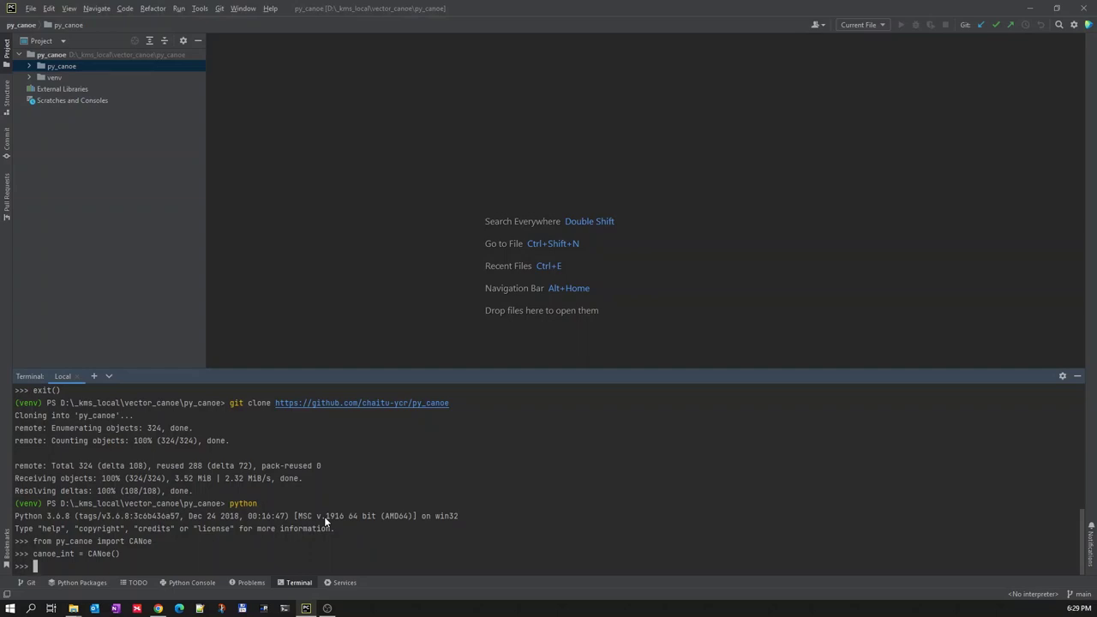
# Run canoe_int.open(r'D:\_kms_local\vector_canoe\py_canoe\py_canoe\tests\demo_cfg\demo.cfg') using the copied path, and switch to Vector CANoe.
pyautogui.write('canoe')
pyautogui.write('_int')
pyautogui.write('.')
pyautogui.write('op')
pyautogui.write('en(')
pyautogui.write('"')
pyautogui.write("r'")
pyautogui.hotkey('ctrl', 'v')
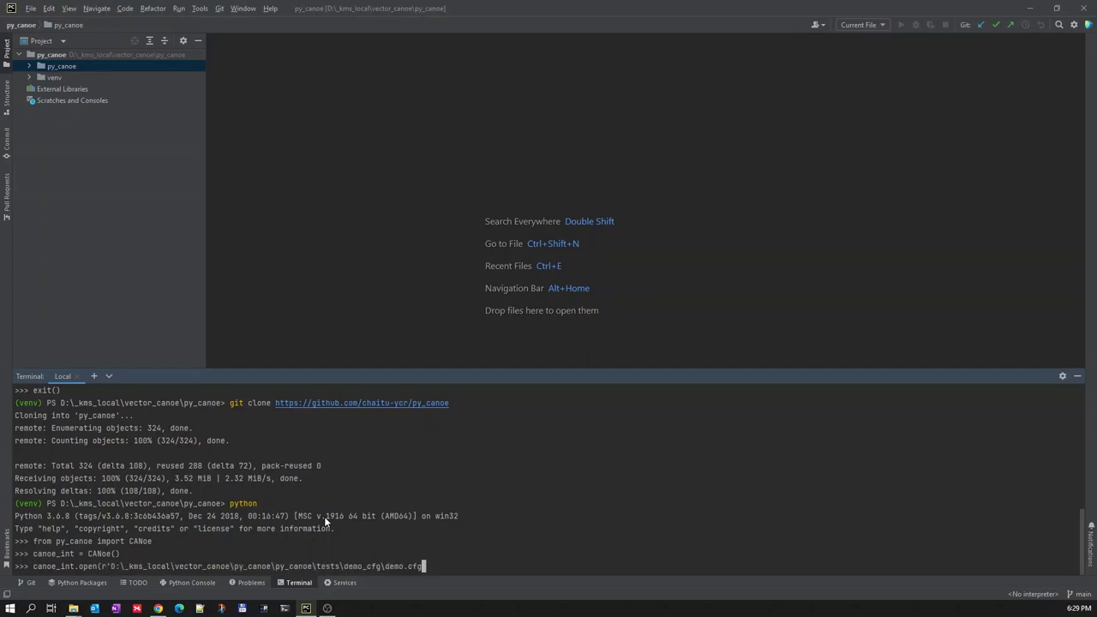
pyautogui.write("')")
pyautogui.press('Return')
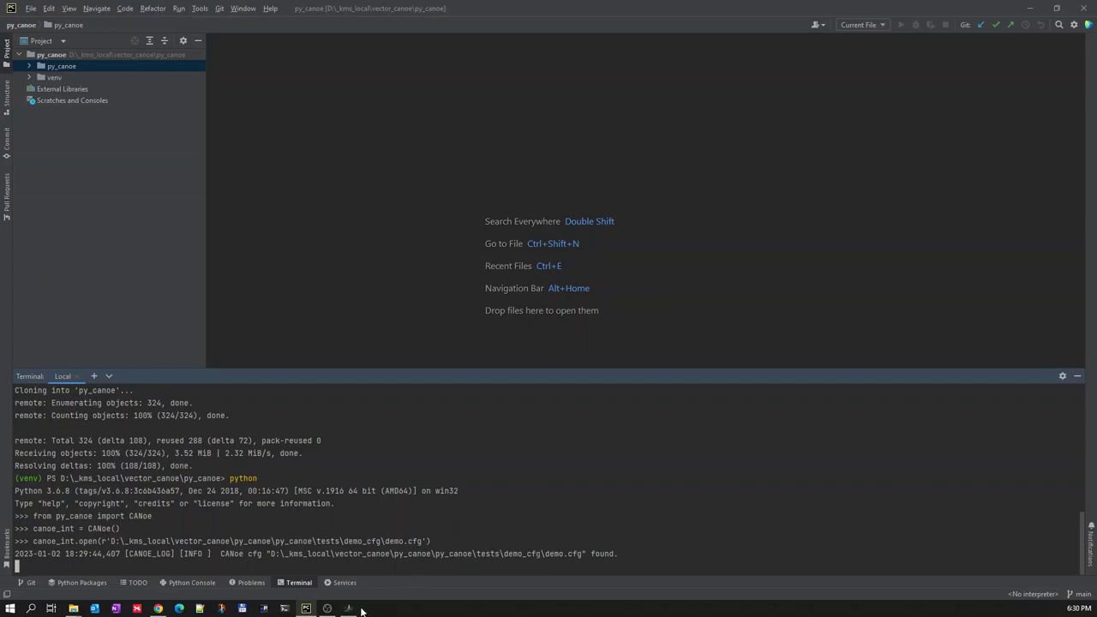
pyautogui.moveTo(362, 612)
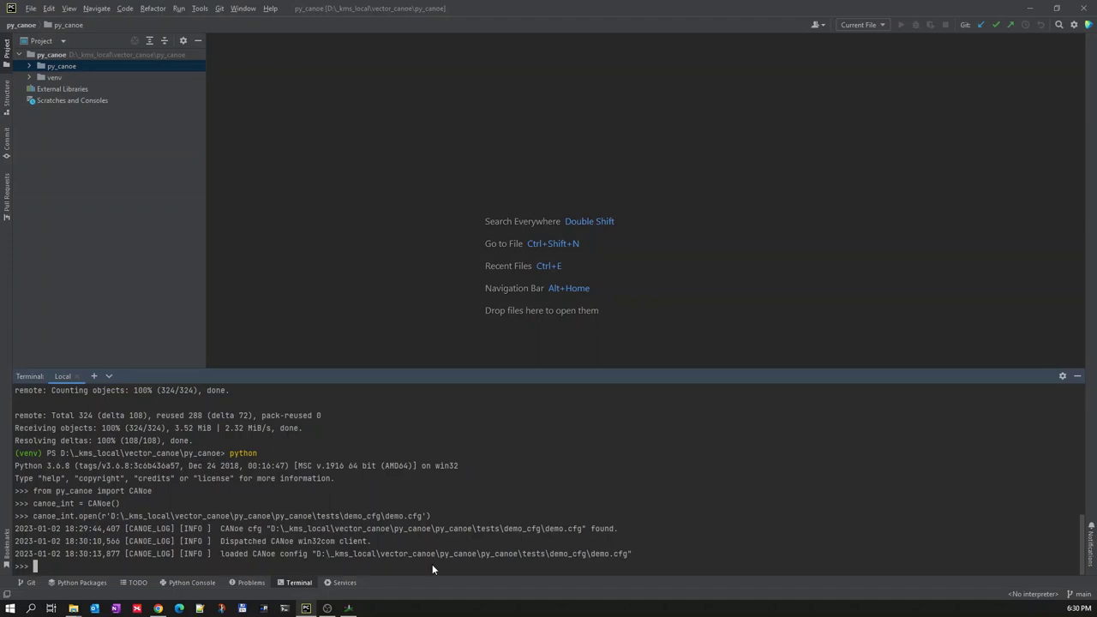
pyautogui.click(349, 609)
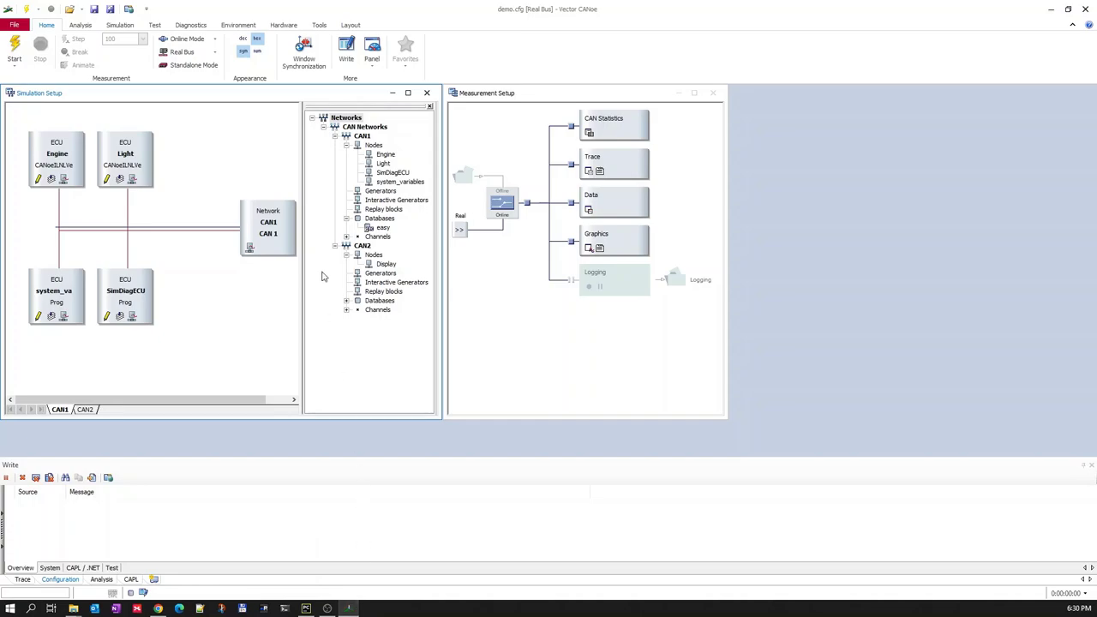